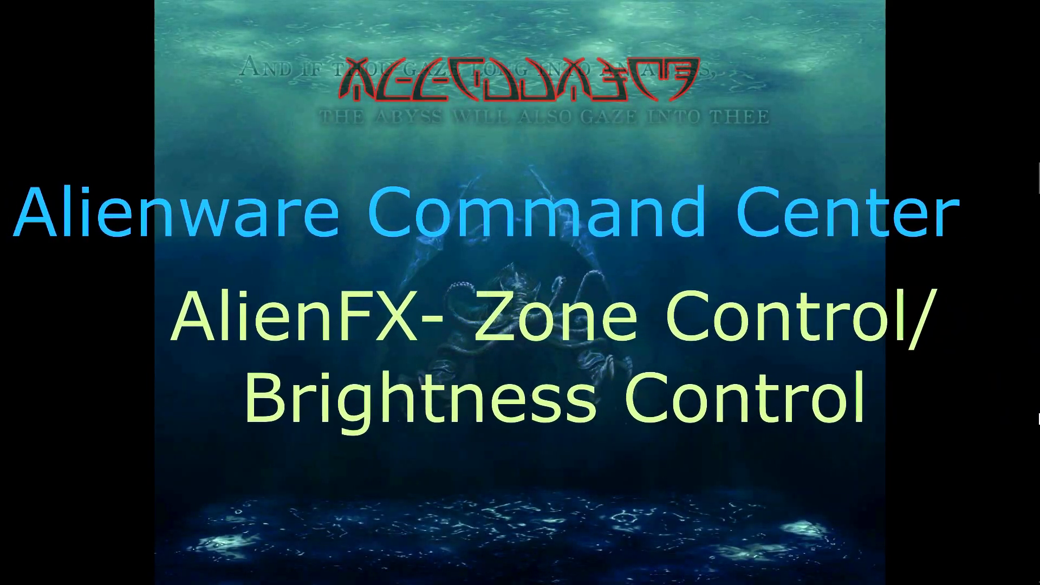
Launch Alienware Command Center from the hidden taskbar icons, showing the AlienFX Quick Change theme
mouse_move(990, 425)
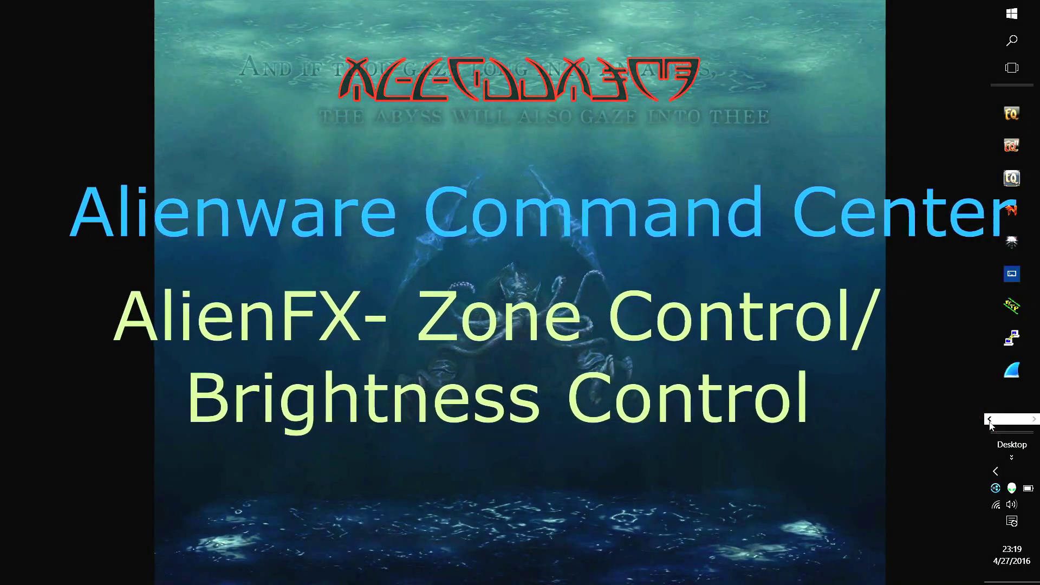
click(990, 420)
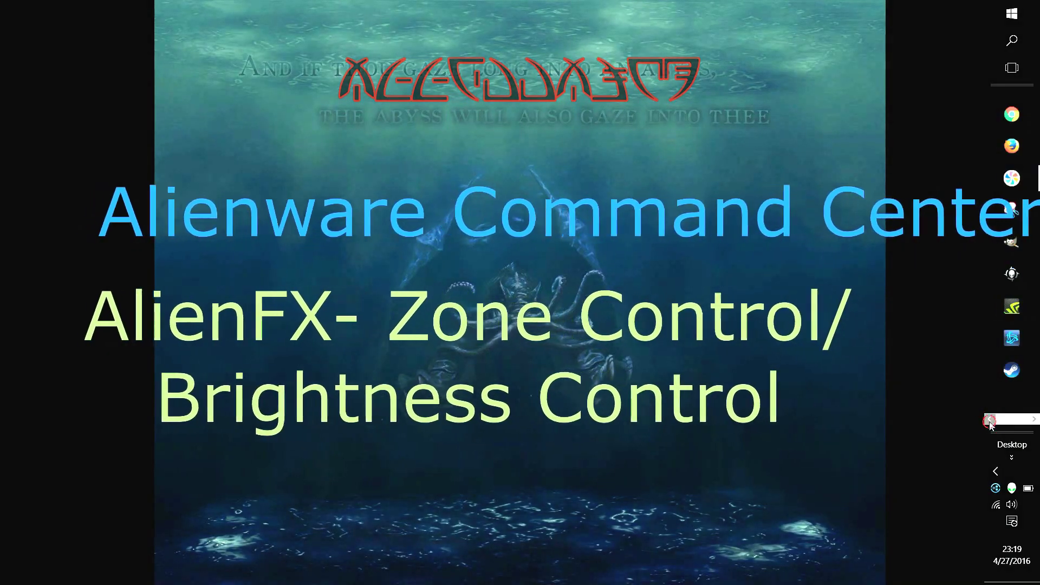
click(1011, 209)
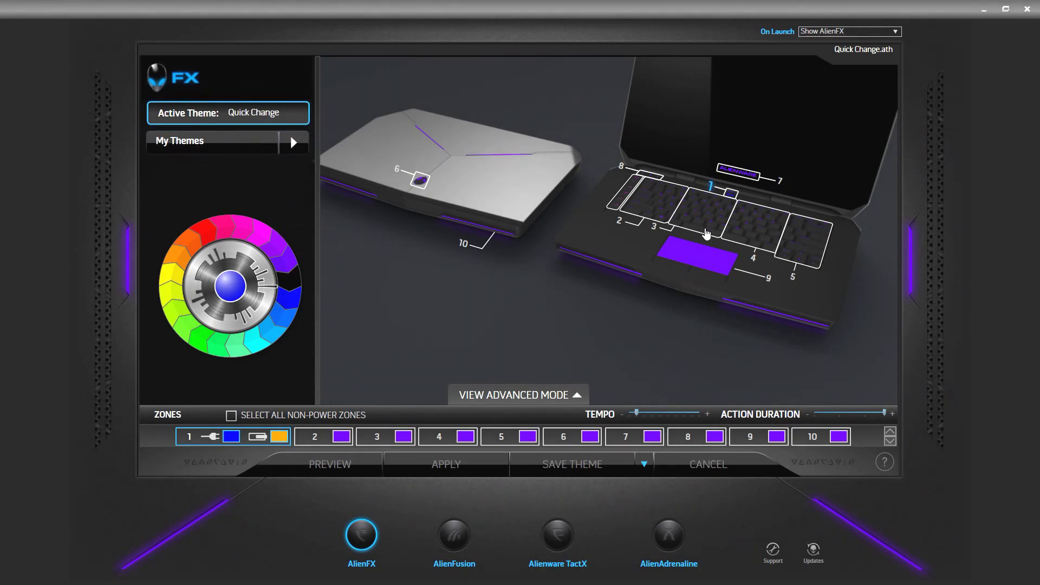
Switch to advanced mode, browse zones 1–10 and their actions, then minimize AlienFX
click(489, 401)
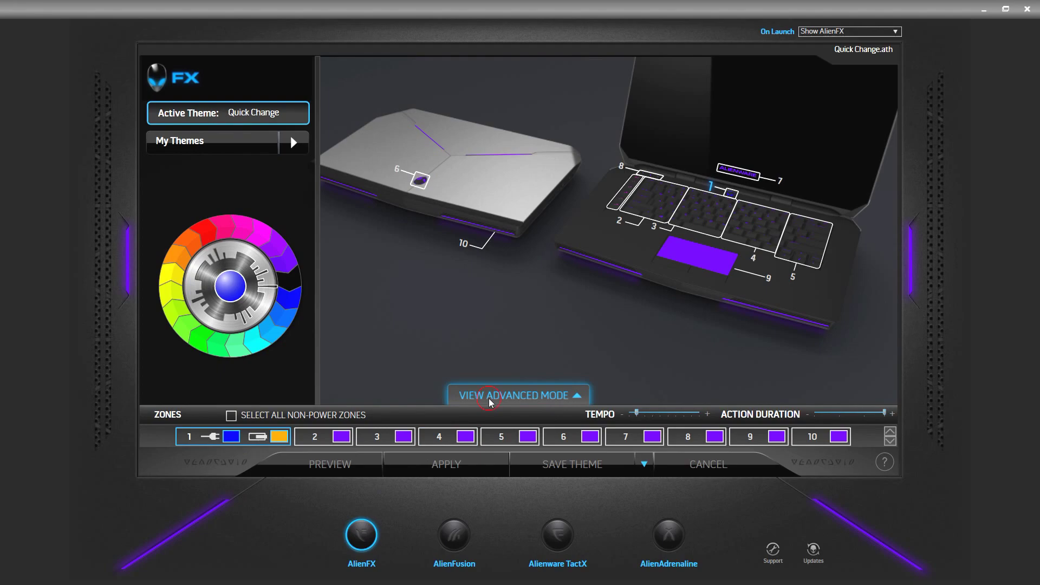
scroll(470, 437, down, 1)
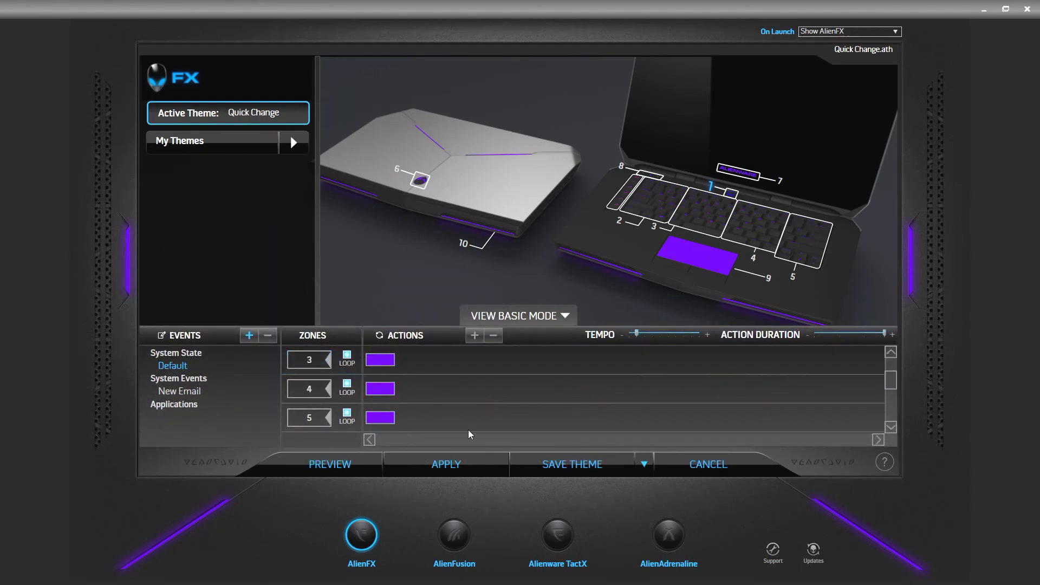
click(891, 427)
click(891, 427)
click(890, 427)
click(891, 426)
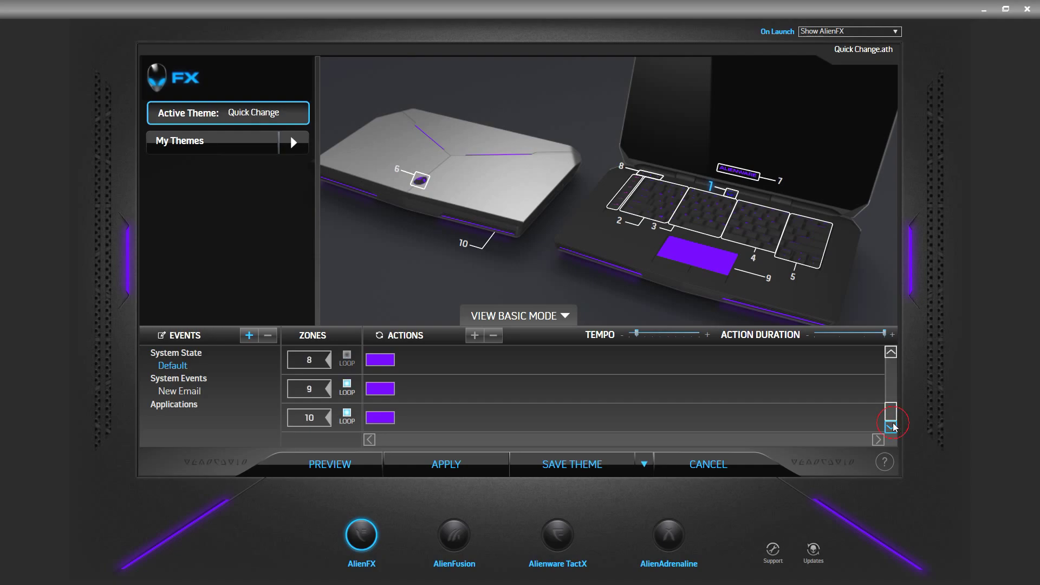
click(890, 352)
click(890, 353)
click(890, 352)
click(891, 352)
click(891, 352)
click(890, 352)
click(890, 352)
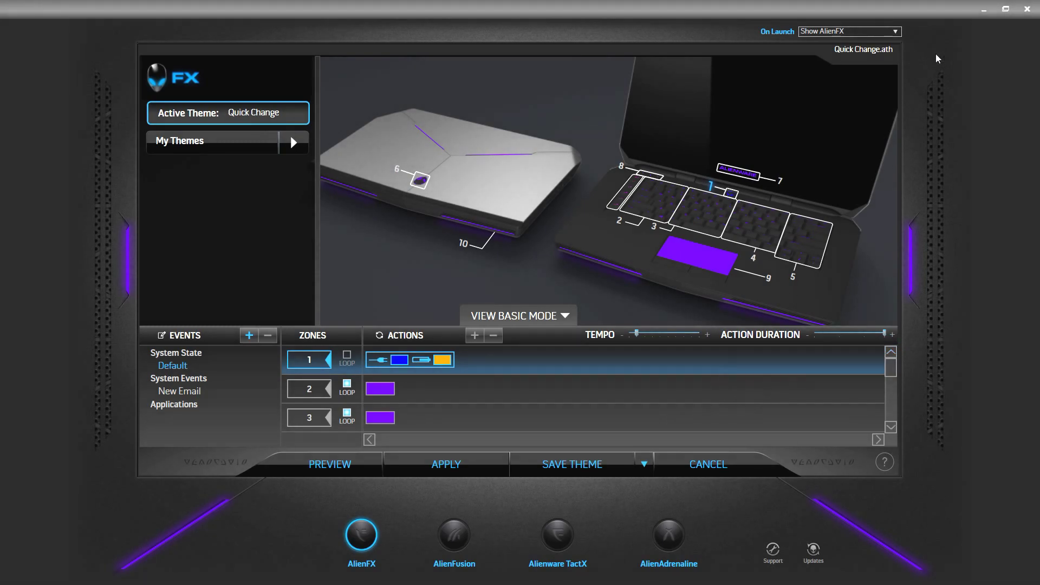
click(984, 9)
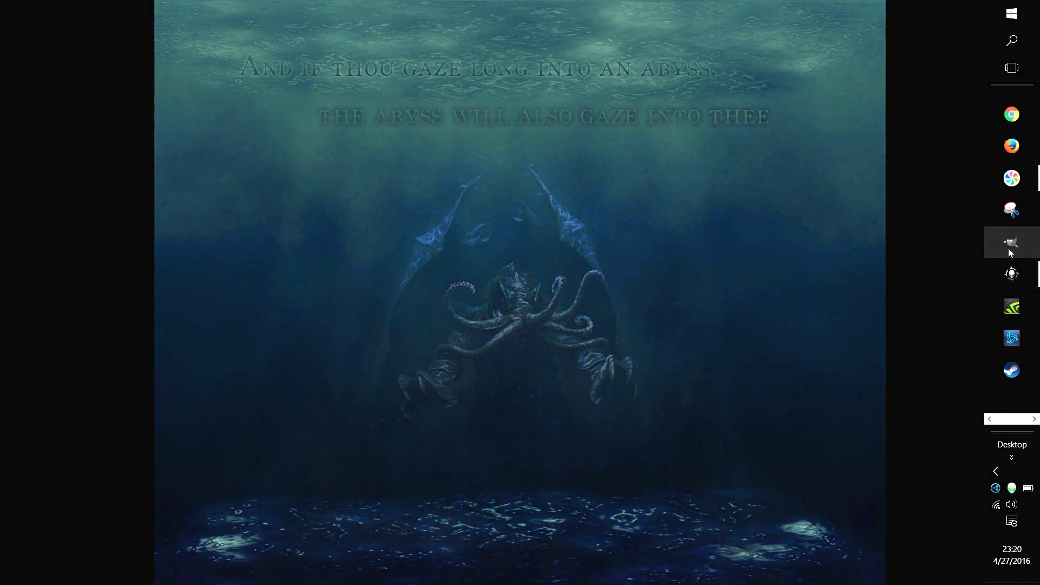
Restore the AlienFX editor and close it, declining to save the current theme
click(1010, 276)
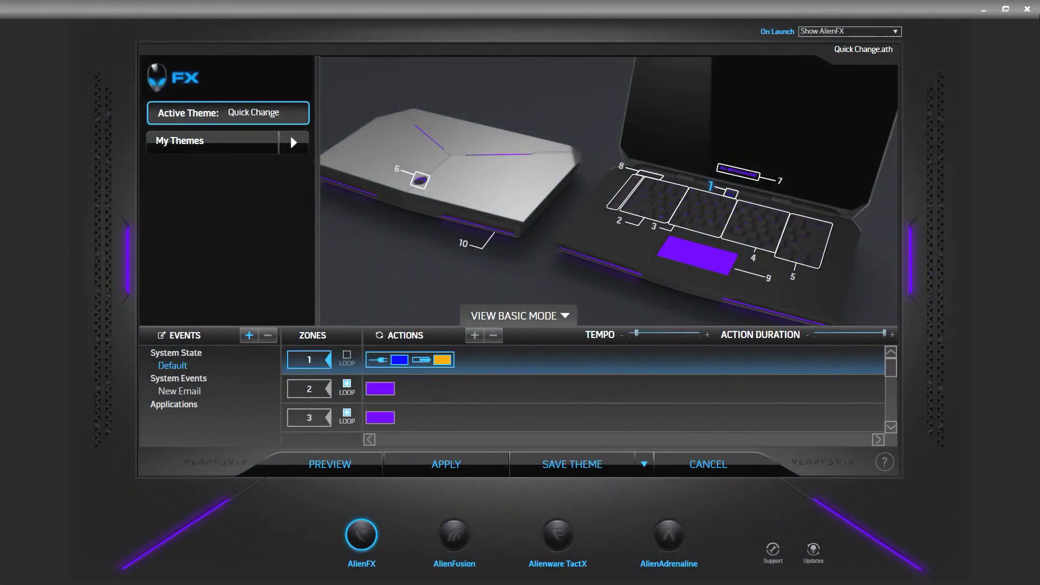
click(1027, 9)
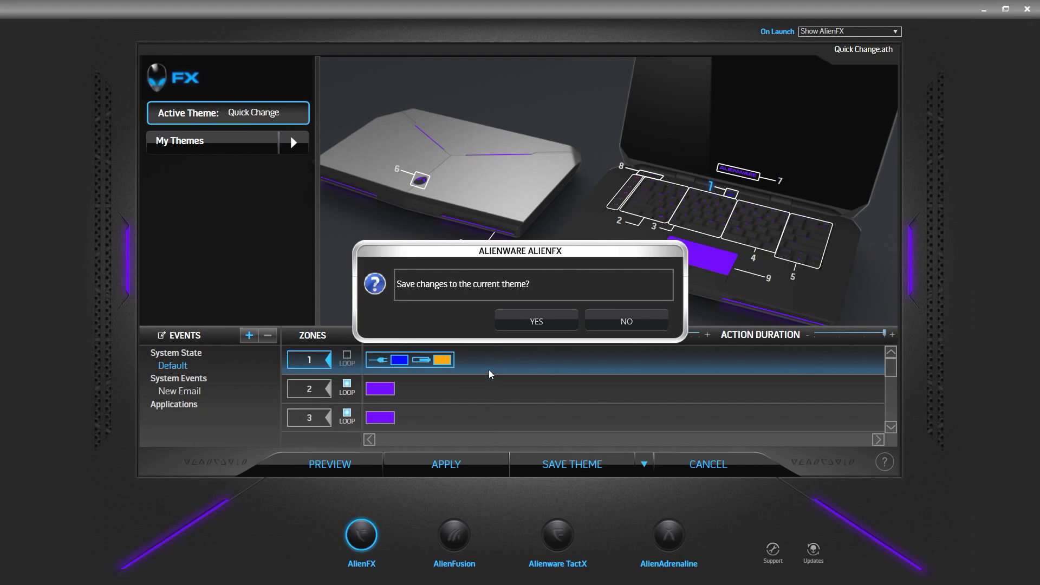
click(614, 322)
Relaunch AlienFX from the tray, close it again, and bring up the tray lighting menu
mouse_move(1036, 434)
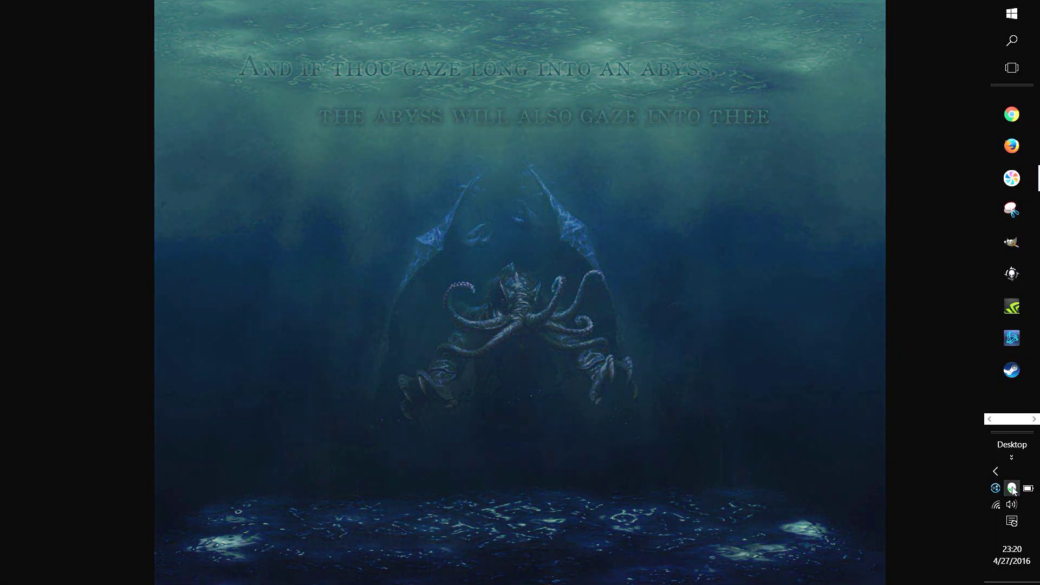
click(1012, 489)
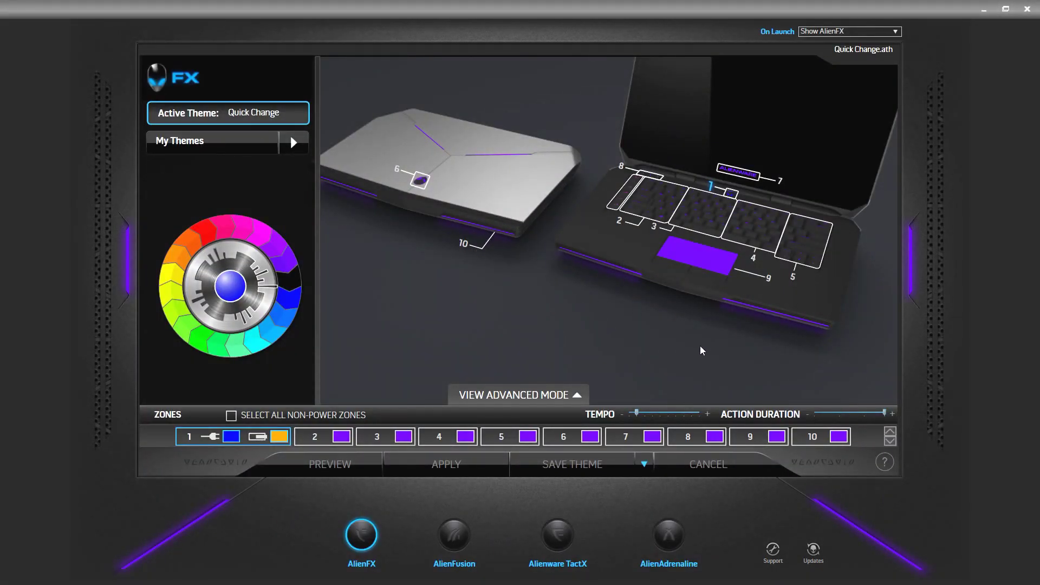
click(1028, 10)
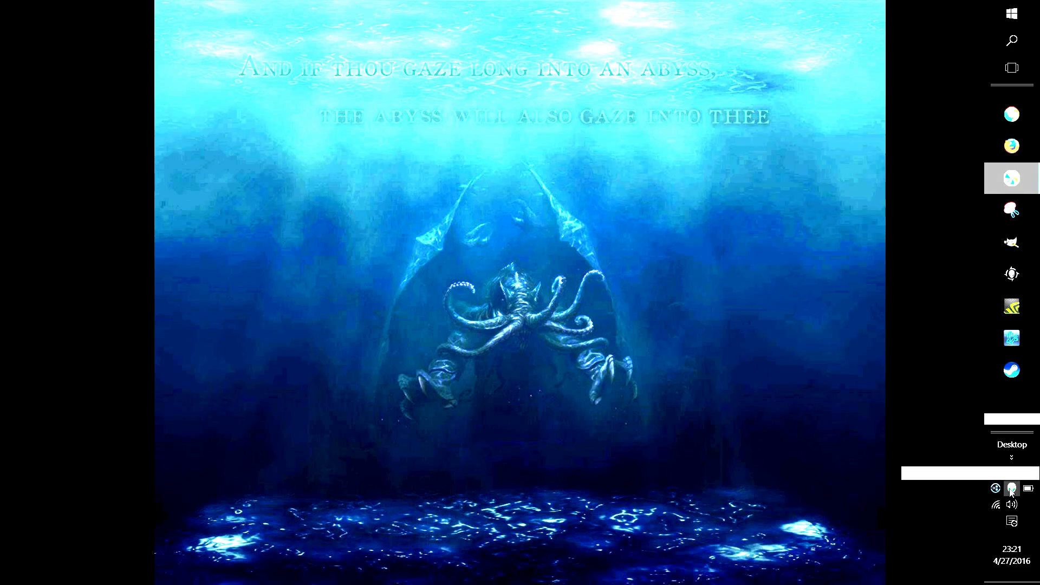
right_click(1011, 491)
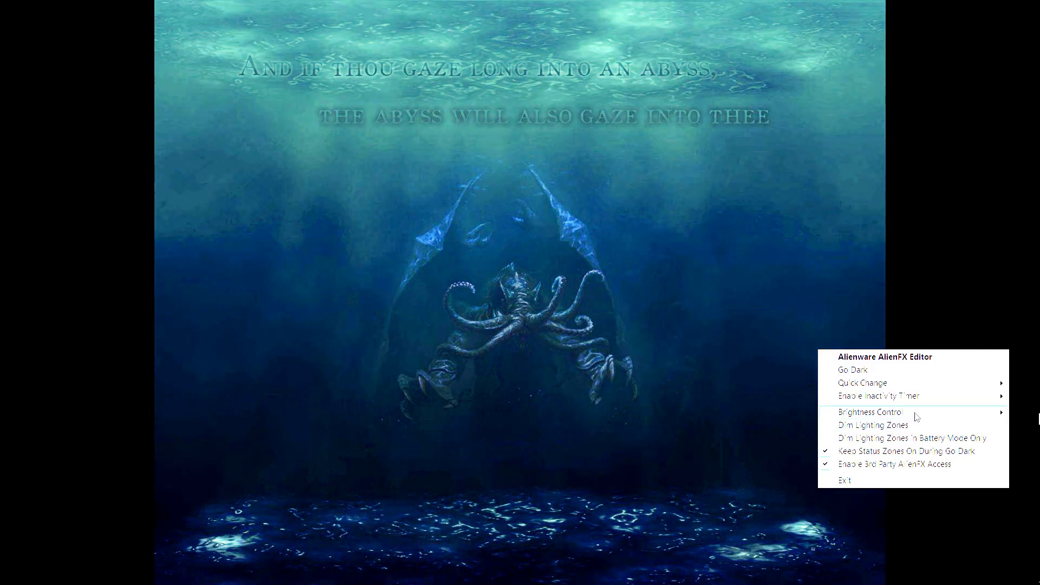
Slide Brightness Control to about a third, back to full, then try middle and minimum
mouse_move(915, 416)
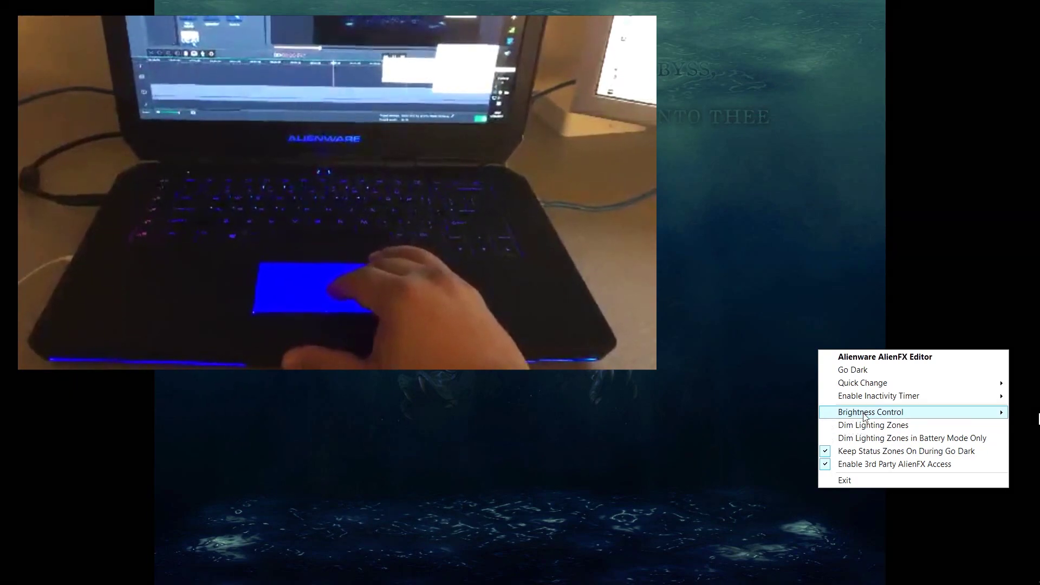
mouse_move(851, 417)
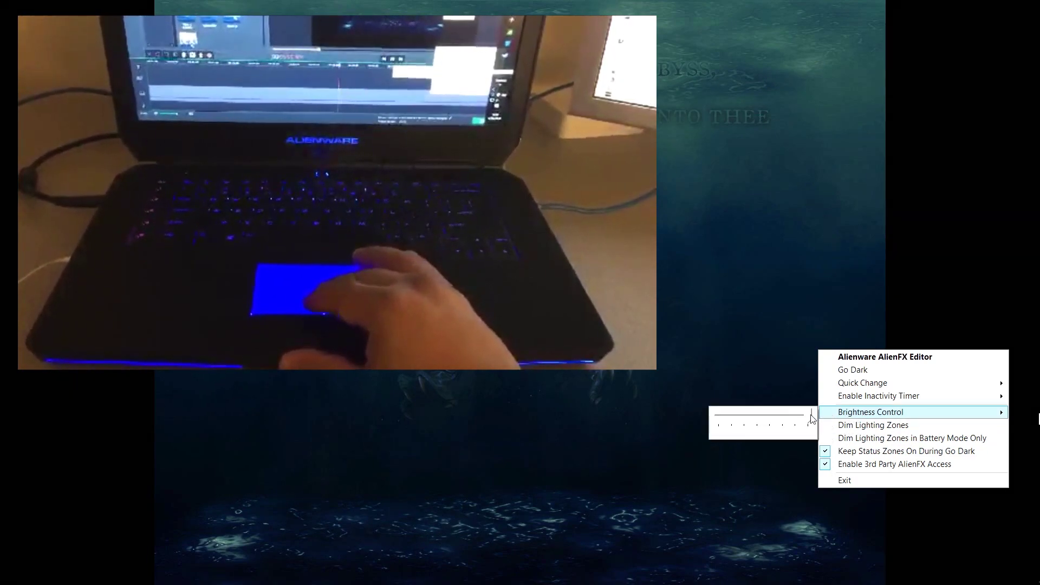
drag(808, 419, 714, 428)
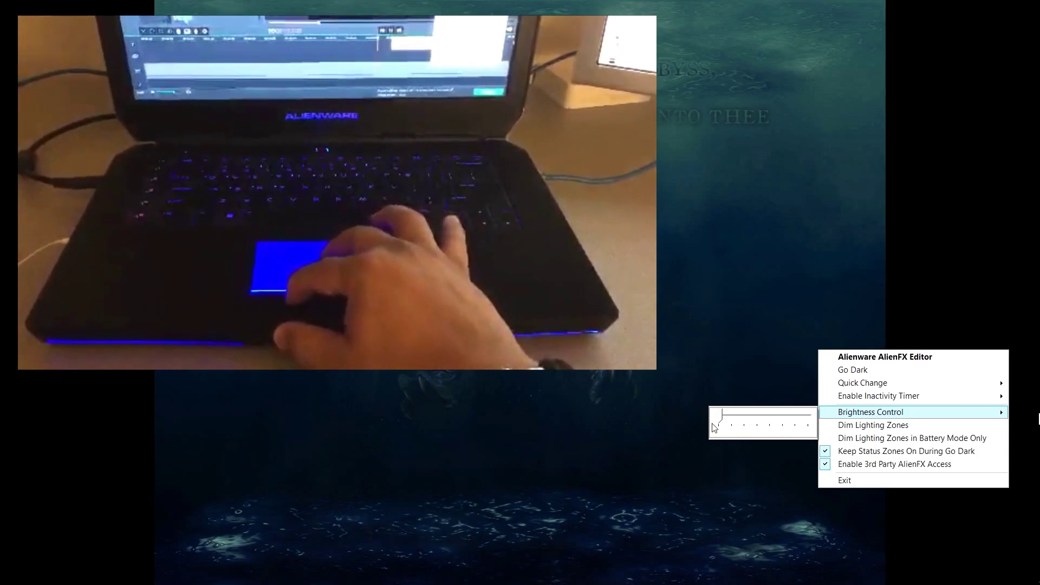
drag(721, 415, 818, 414)
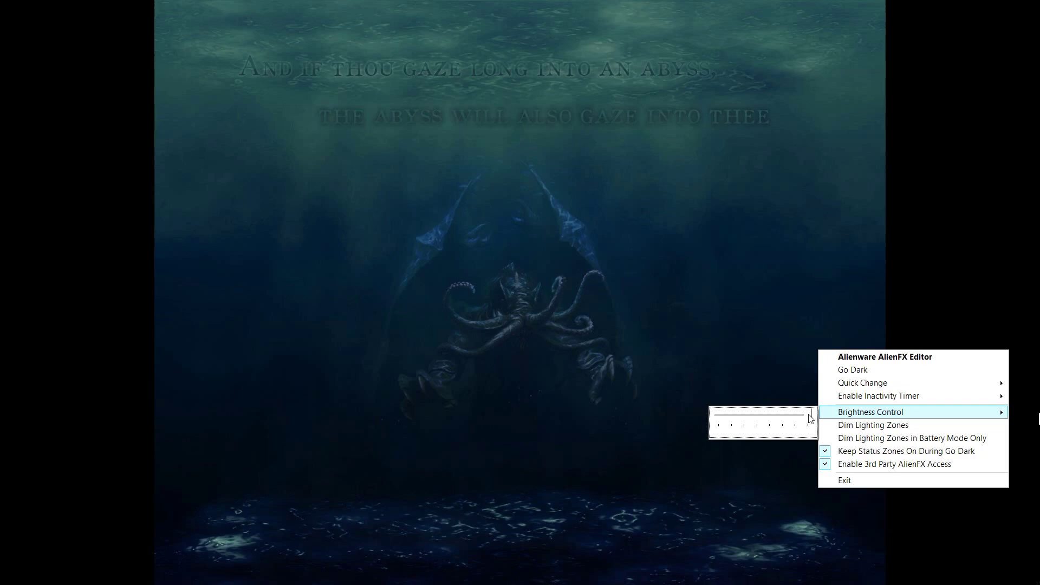
mouse_move(810, 418)
mouse_down()
mouse_move(725, 430)
mouse_move(813, 417)
mouse_up()
mouse_move(810, 417)
mouse_down()
mouse_move(721, 428)
mouse_move(813, 417)
mouse_up()
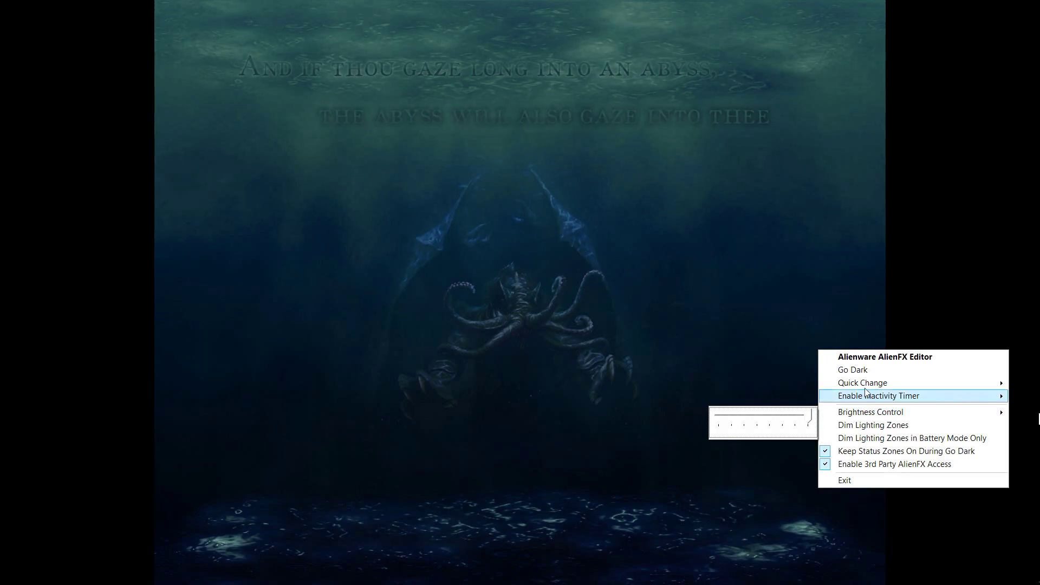
Look over the Enable Inactivity Timer and Quick Change colour options in the tray menu
mouse_move(881, 399)
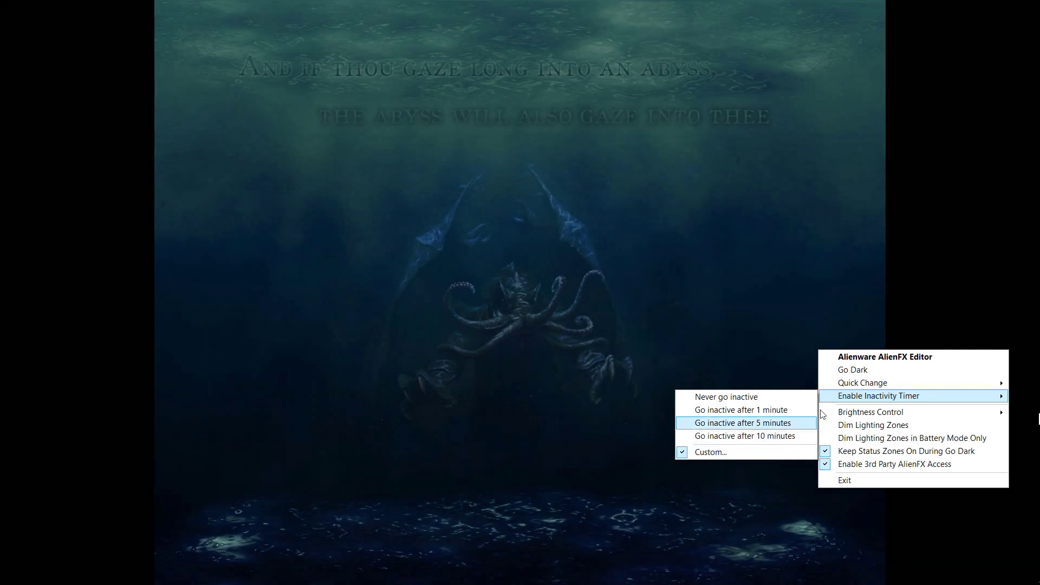
mouse_move(867, 387)
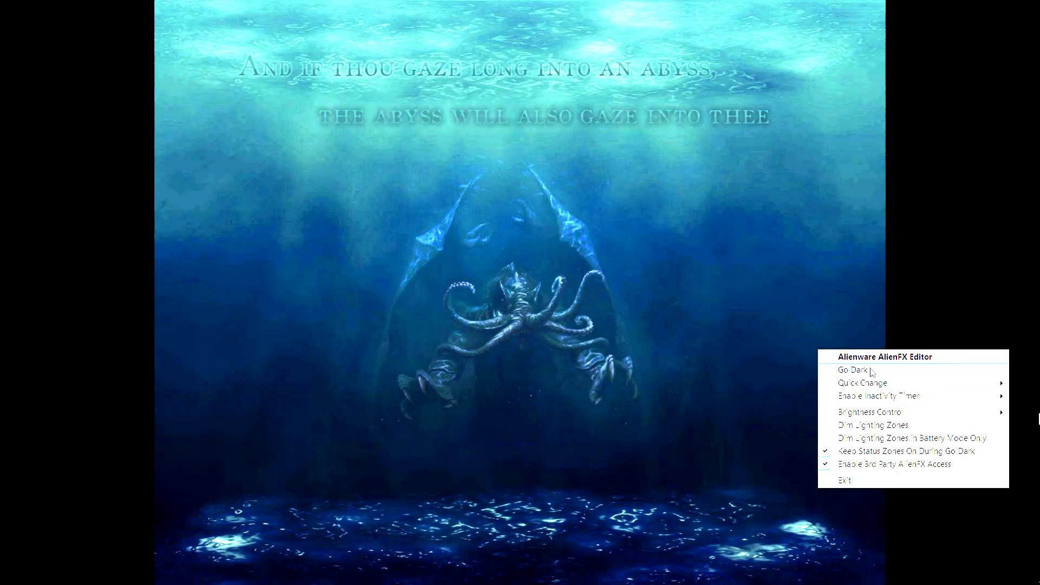
click(872, 356)
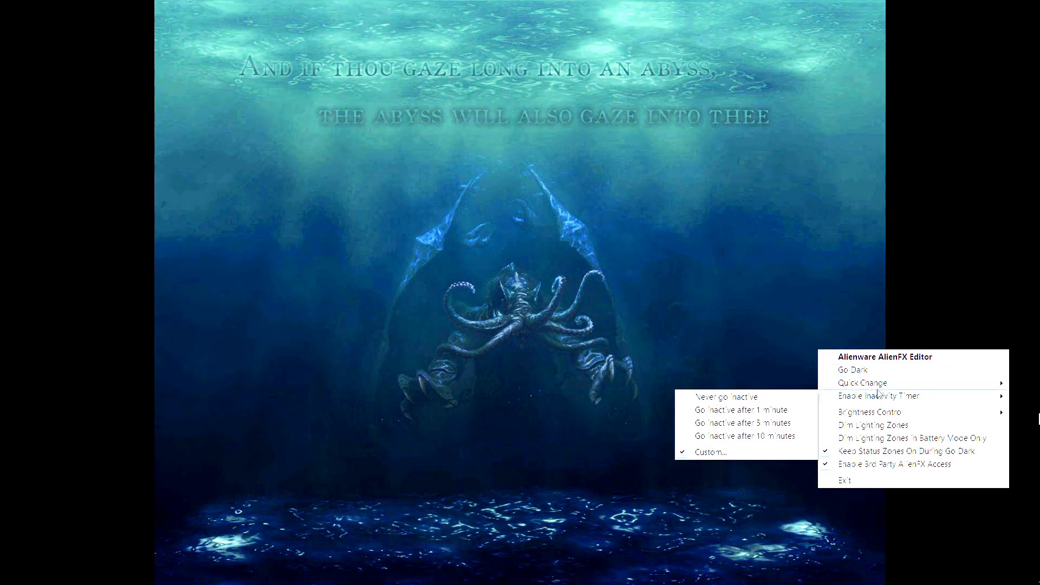
mouse_move(877, 384)
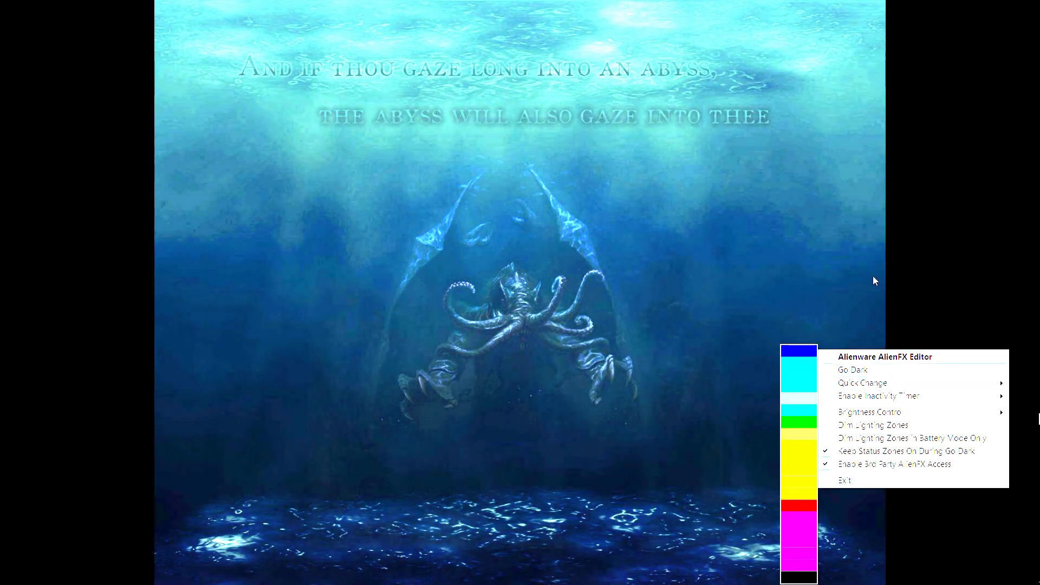
Close the tray menu and reopen the AlienFX editor from the Alienware tray icon
click(873, 275)
mouse_move(1038, 168)
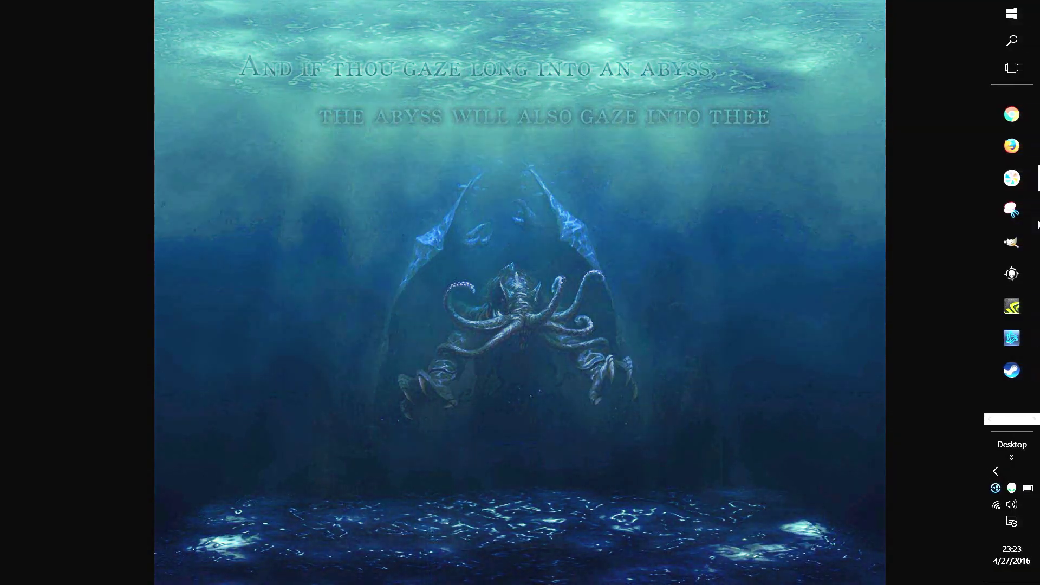
click(1011, 275)
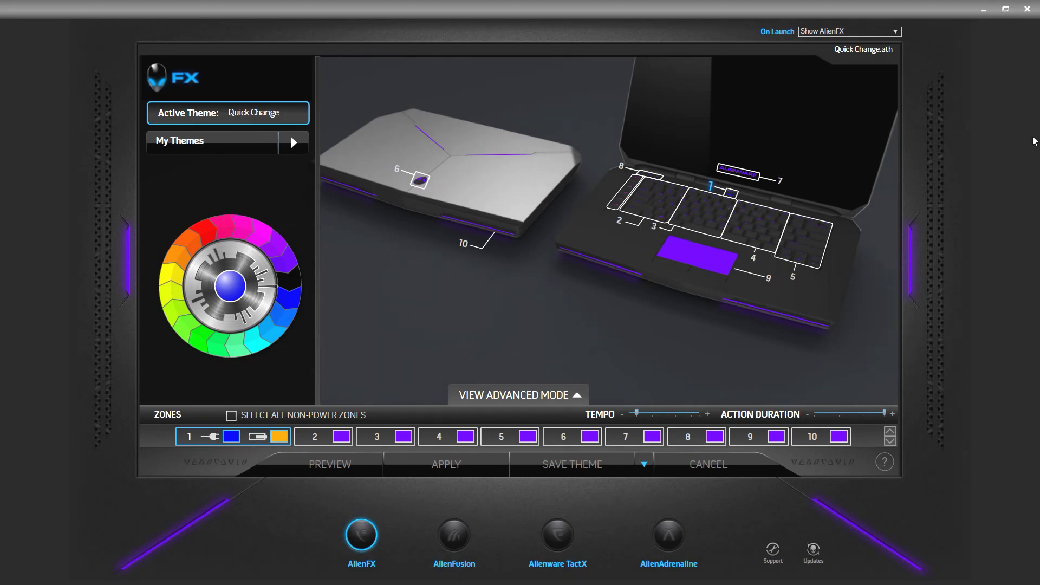
Minimize AlienFX, glance at the tray lighting menu, then reopen and close the editor
click(984, 10)
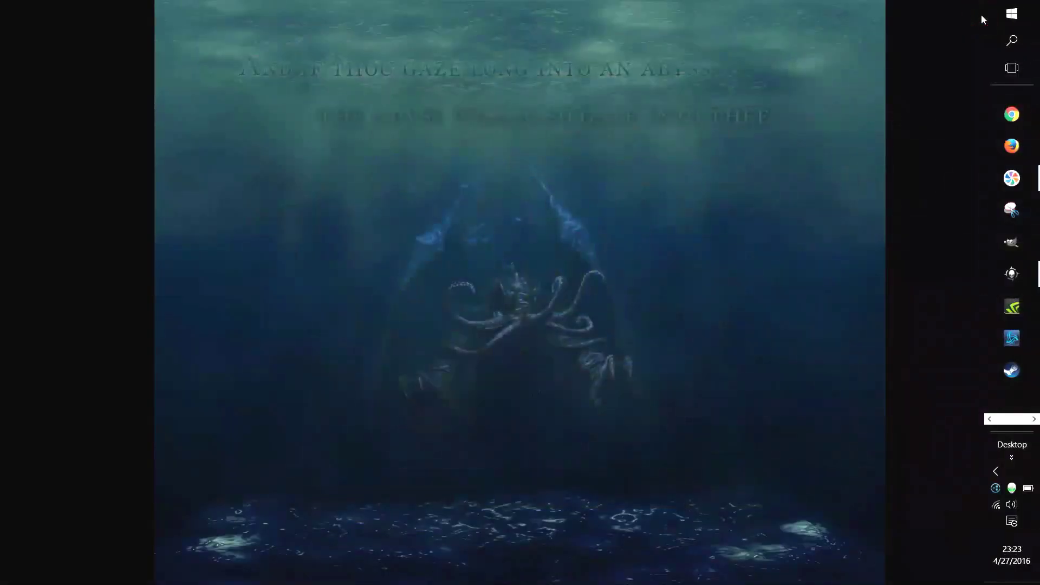
right_click(1012, 488)
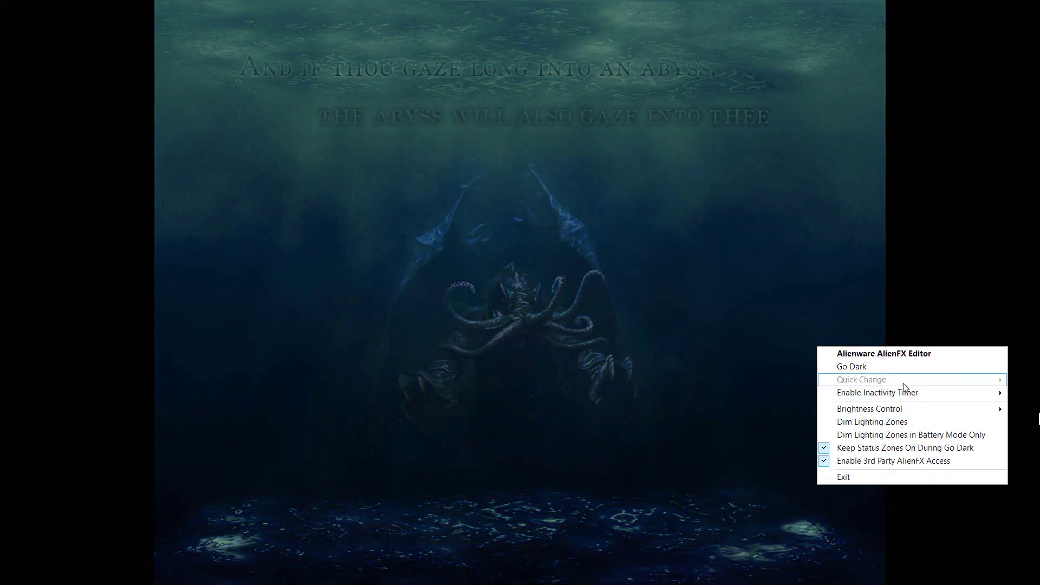
mouse_move(894, 400)
click(871, 262)
mouse_move(1032, 307)
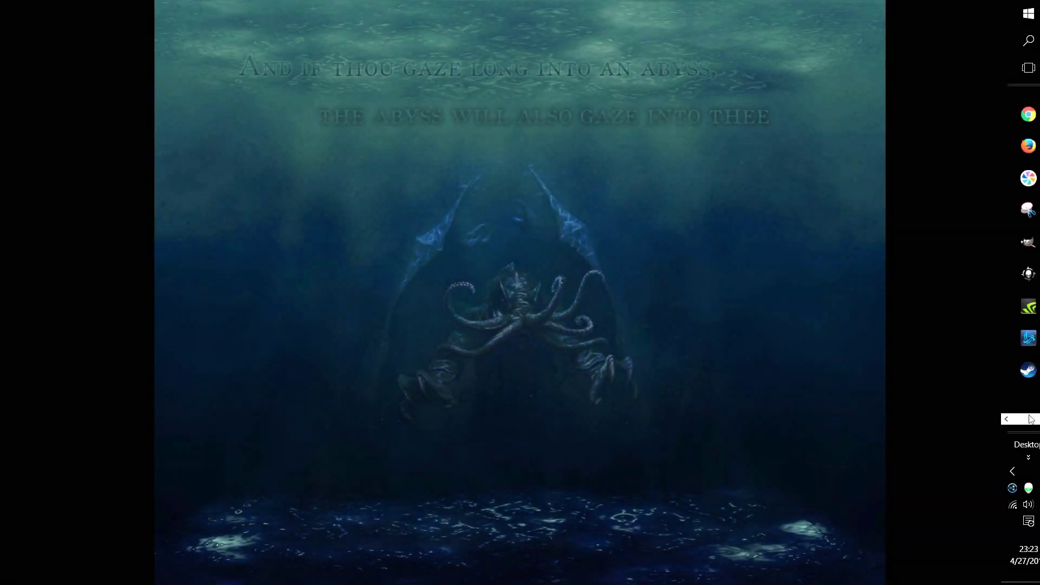
click(1030, 287)
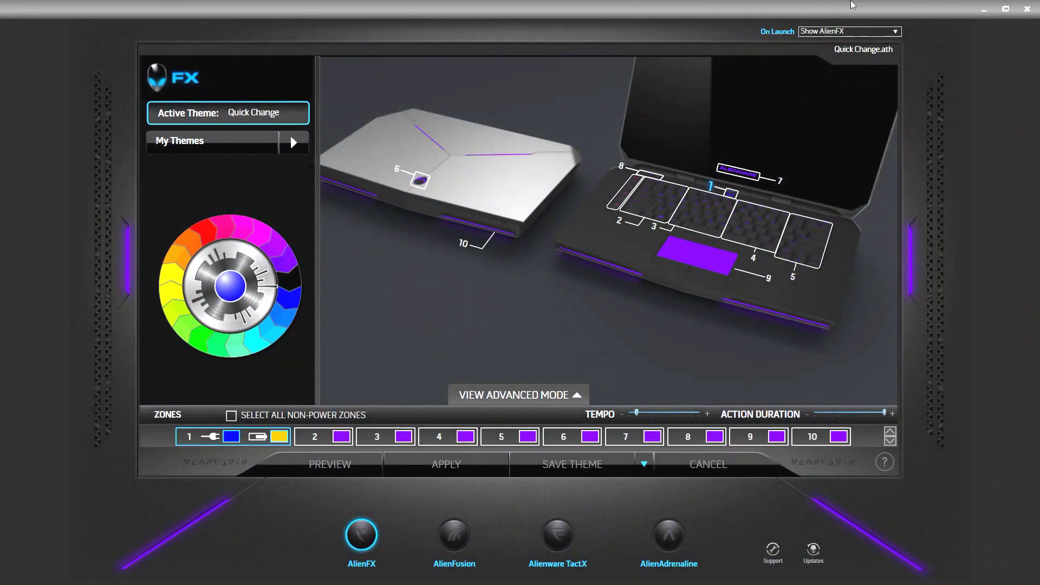
click(1028, 8)
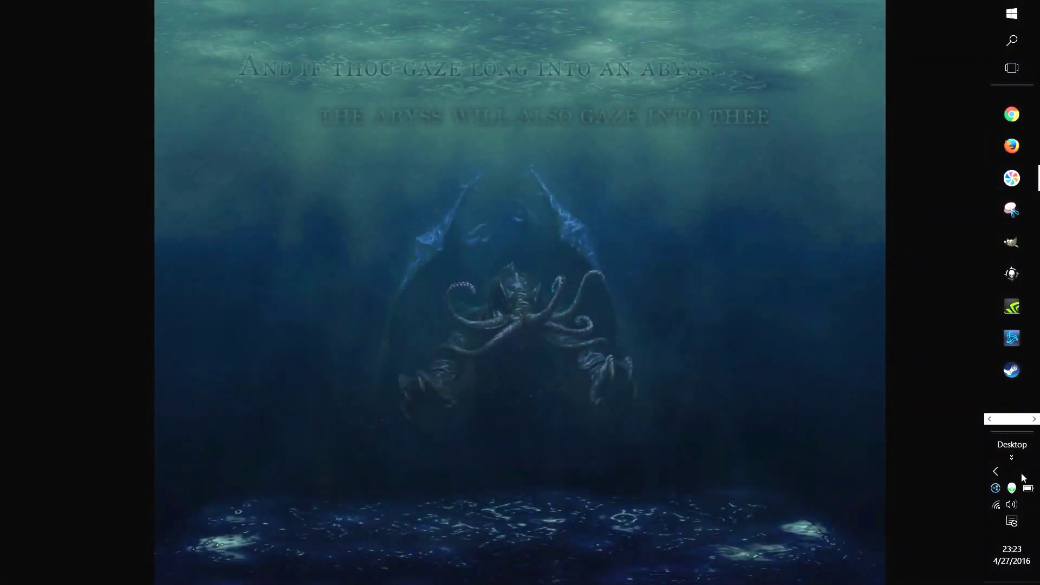
Set all lighting to green via Quick Change and relaunch Alienware Command Center
right_click(1014, 487)
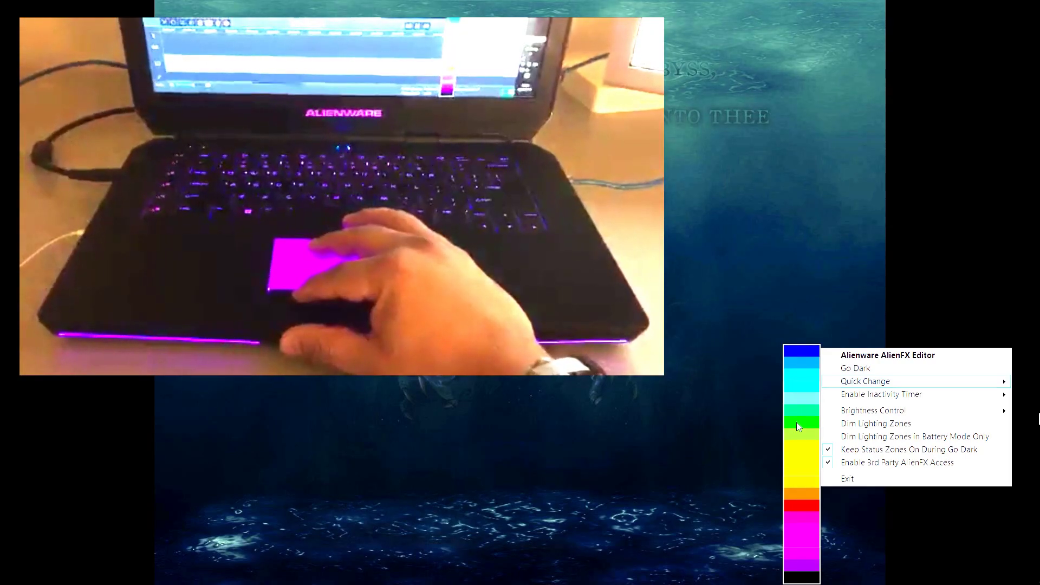
click(797, 423)
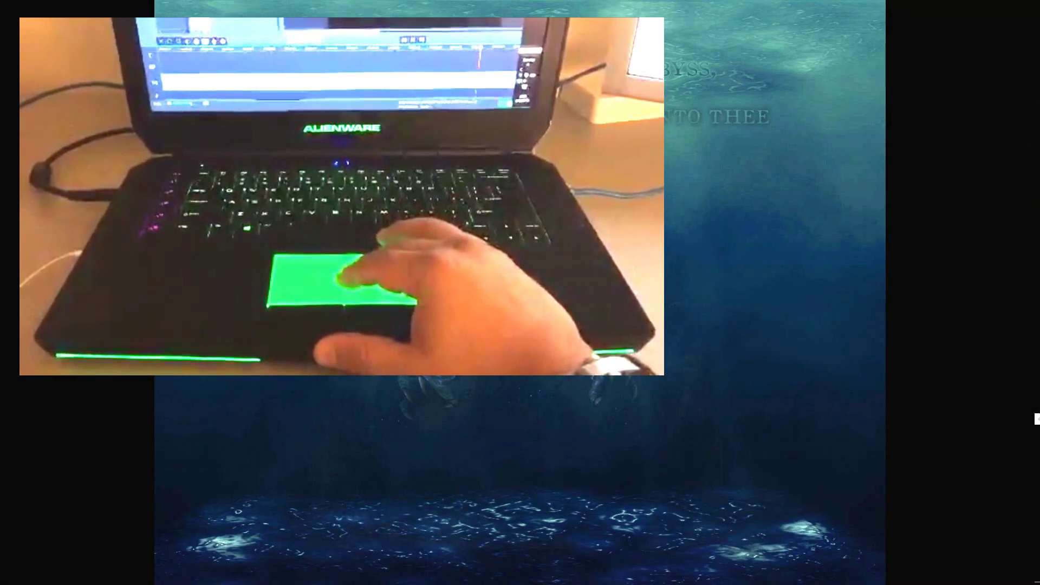
mouse_move(1038, 197)
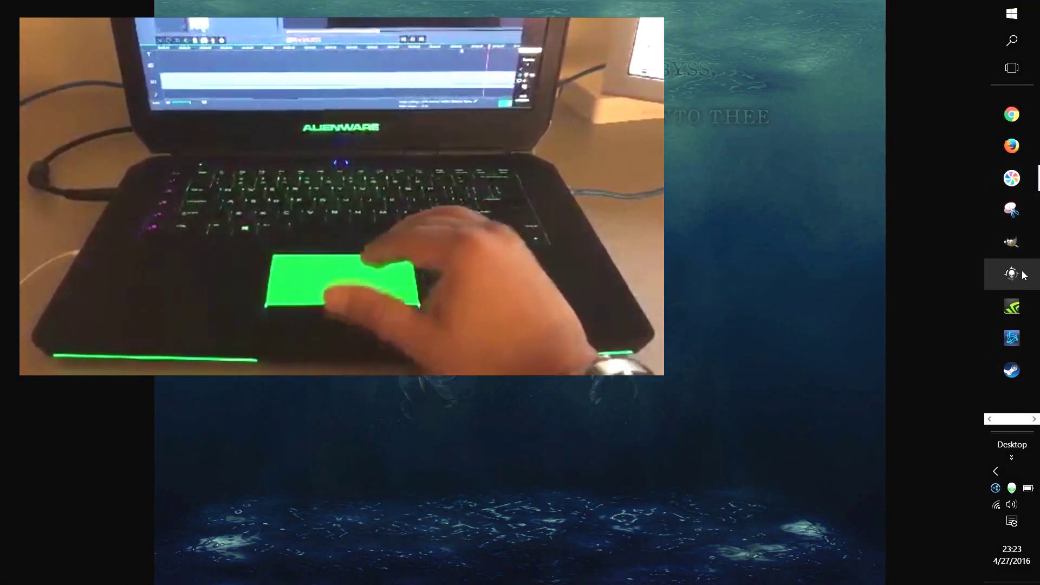
click(1019, 272)
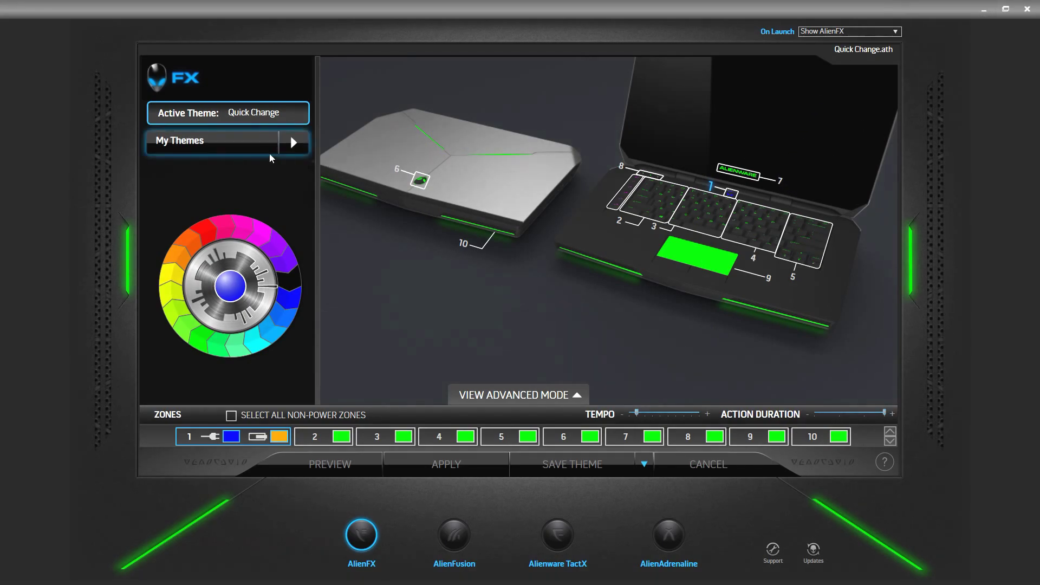
Scroll through the My Themes list, dismiss it, and close the AlienFX editor
click(257, 145)
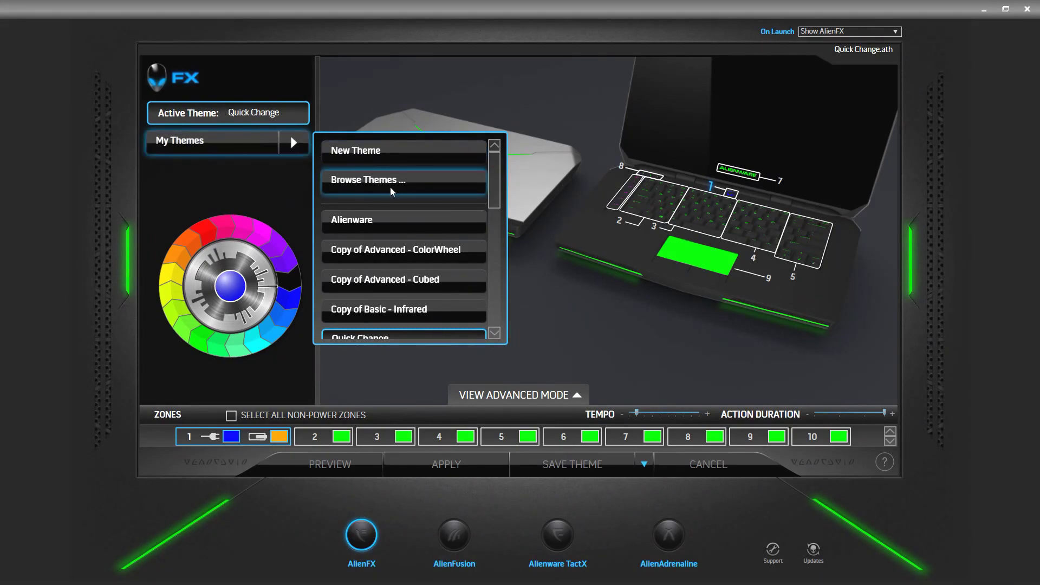
scroll(391, 190, down, 6)
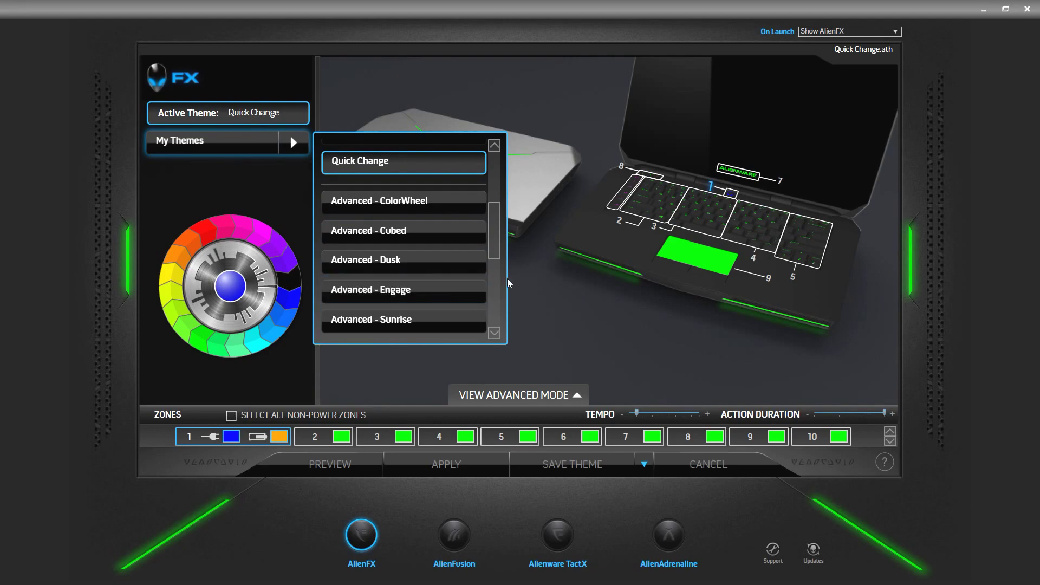
click(590, 334)
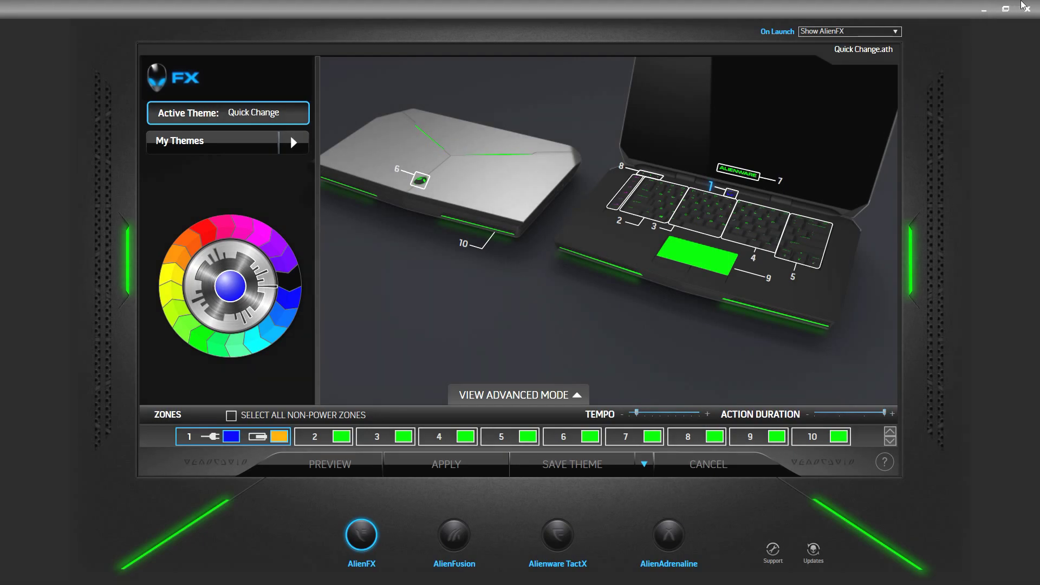
click(1028, 11)
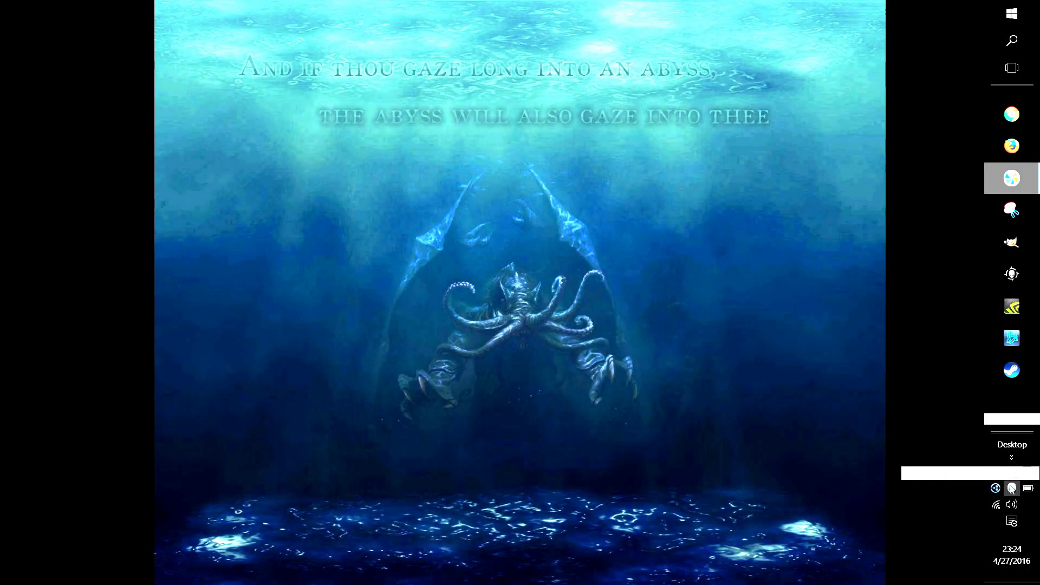
Pick the blue Quick Change swatch in the AlienFX tray menu to turn all lighting blue
right_click(1012, 488)
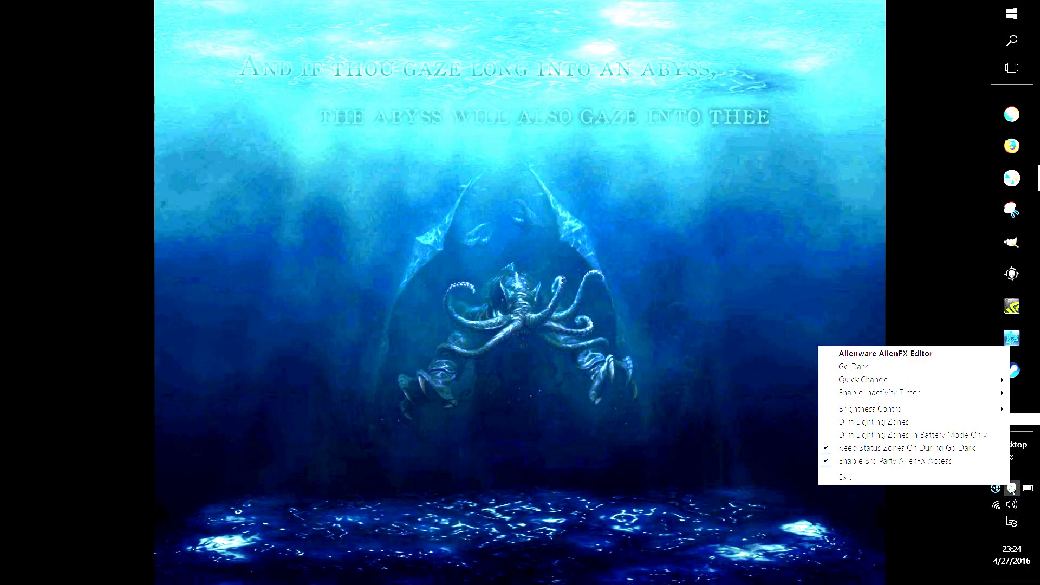
click(918, 506)
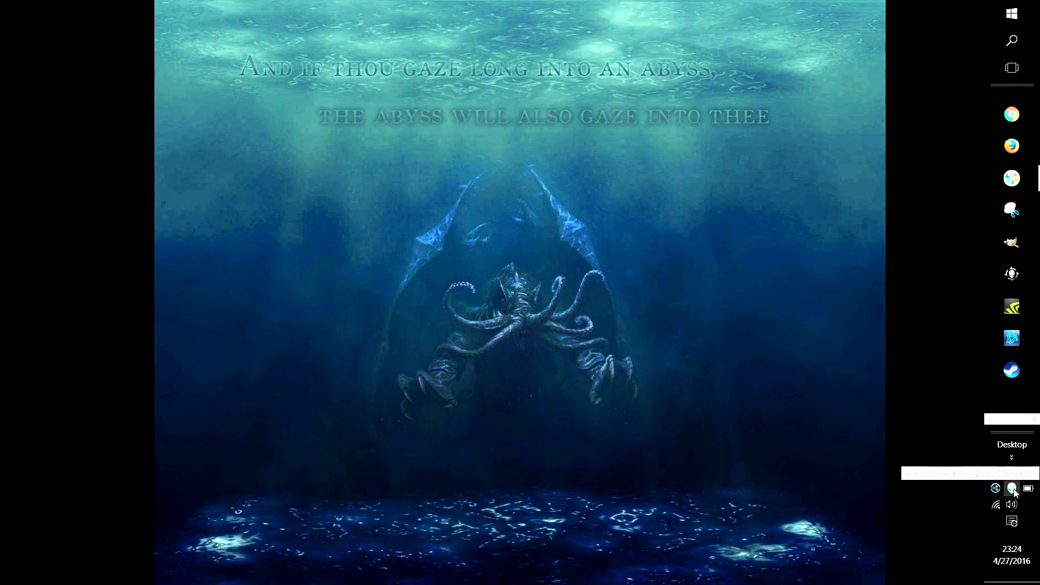
right_click(1012, 491)
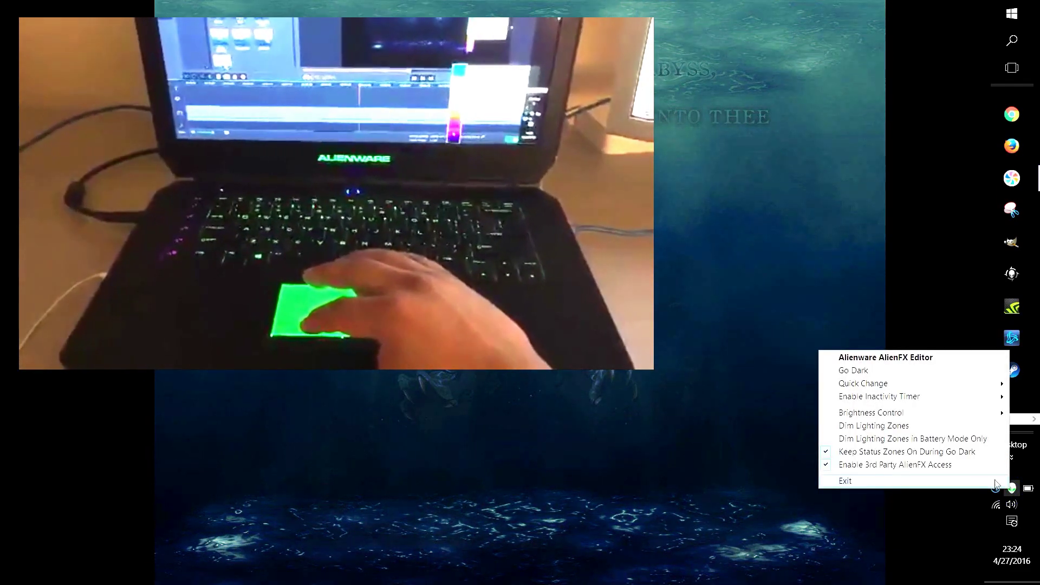
mouse_move(910, 395)
mouse_move(878, 383)
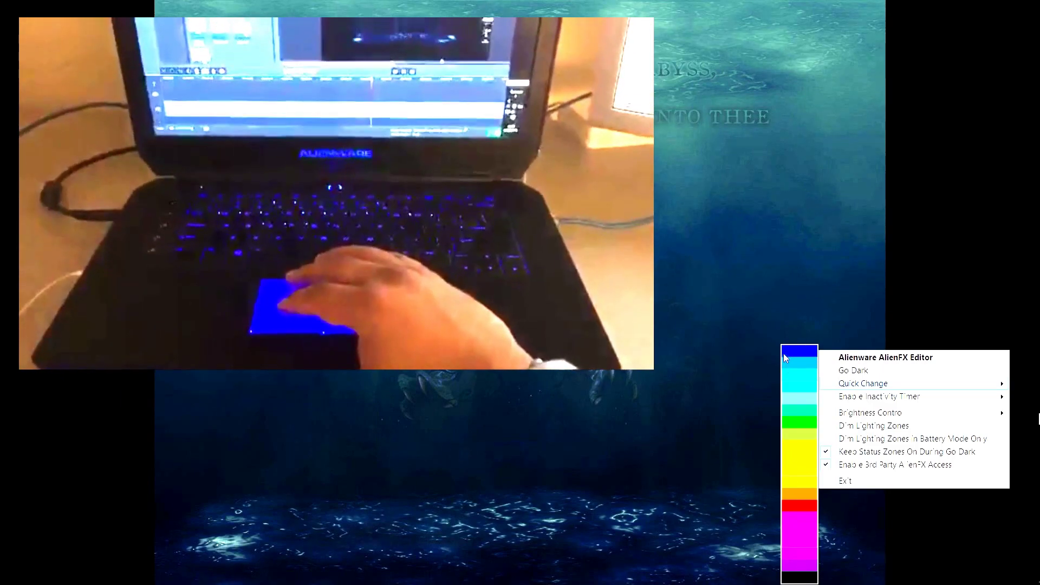
click(802, 351)
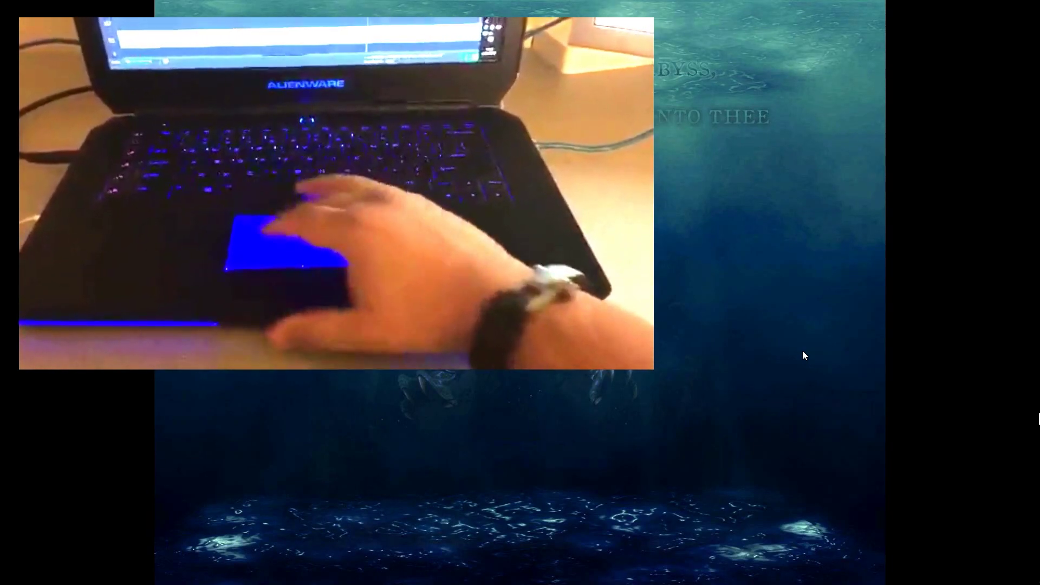
Drag the Brightness Control slider fully left to dim the blue lighting to minimum
mouse_move(1038, 374)
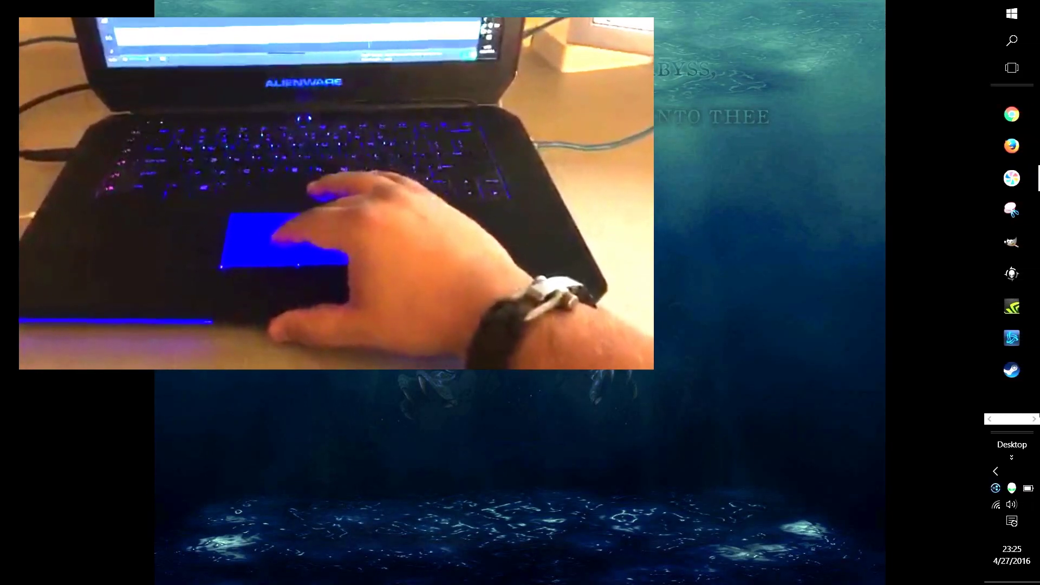
right_click(1012, 489)
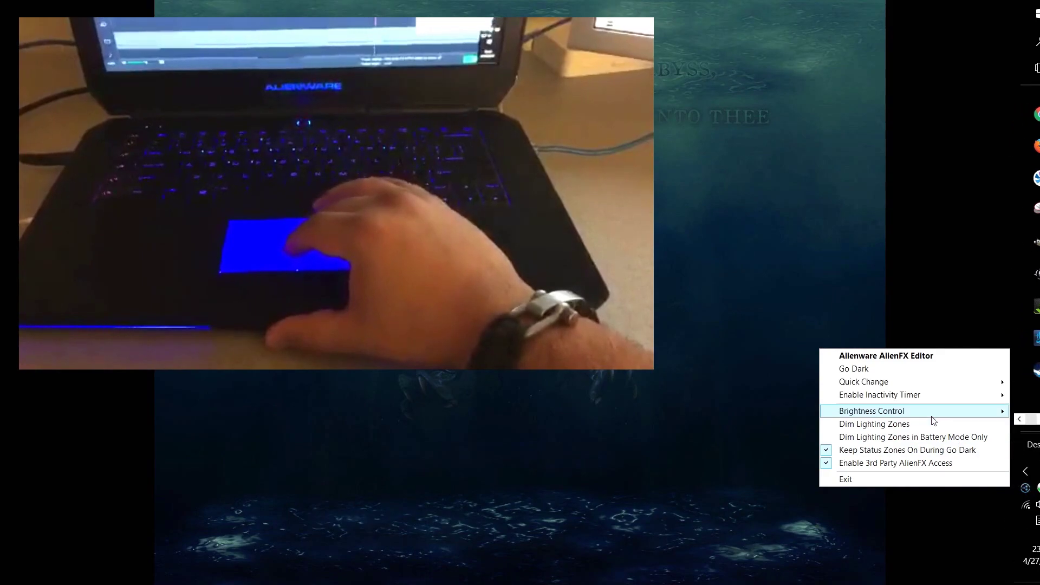
mouse_move(924, 412)
drag(812, 413, 713, 421)
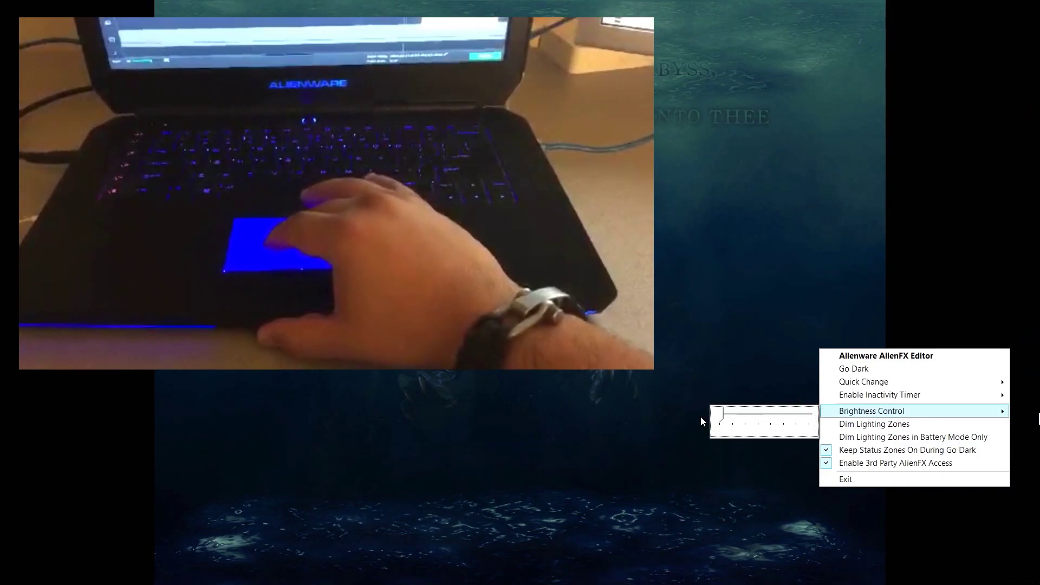
click(656, 356)
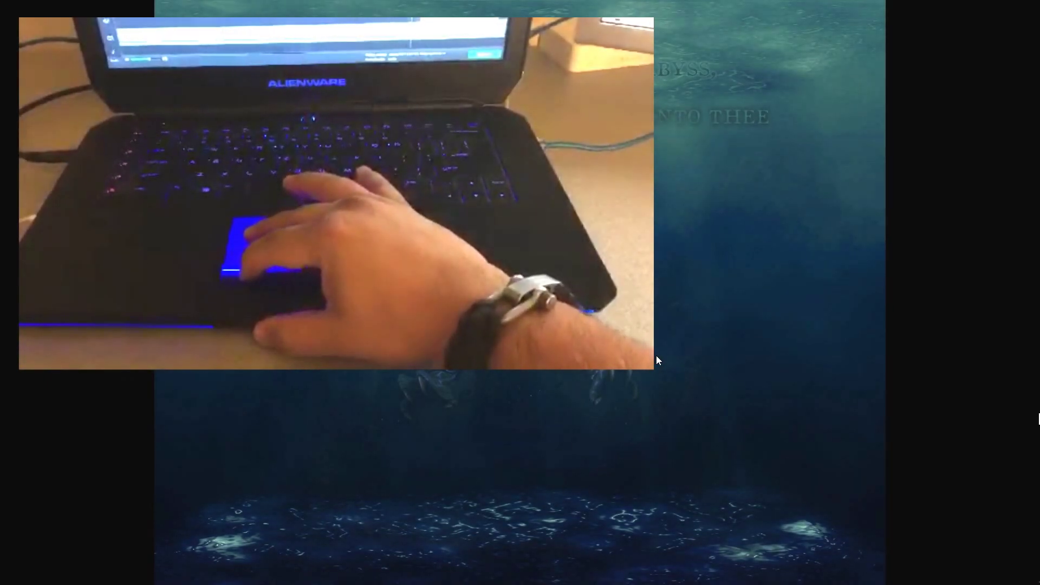
Relaunch AlienFX, scroll the advanced zone list to zone 10, then close without saving the theme
mouse_move(1036, 260)
click(1013, 272)
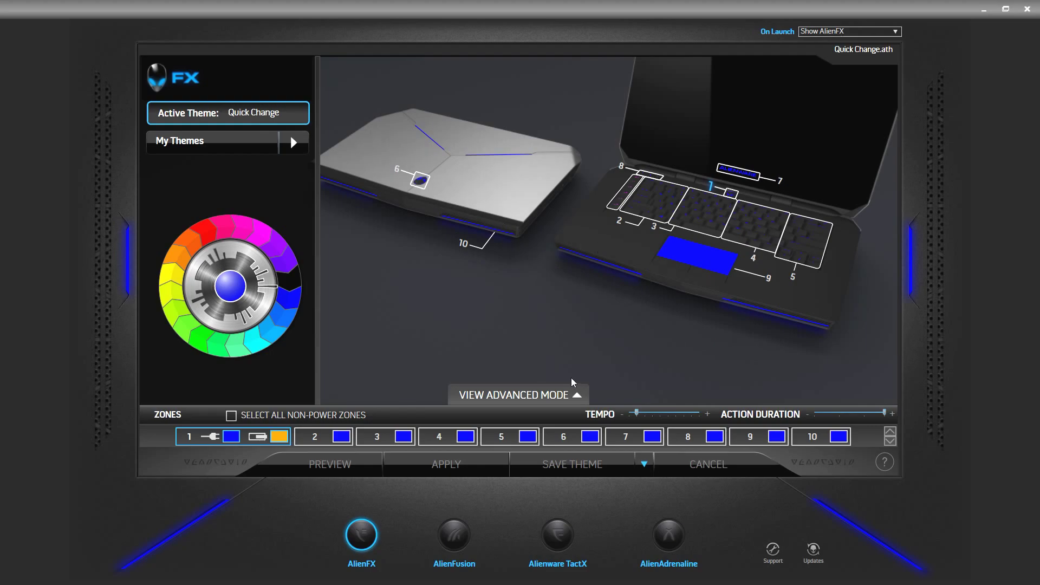
click(558, 390)
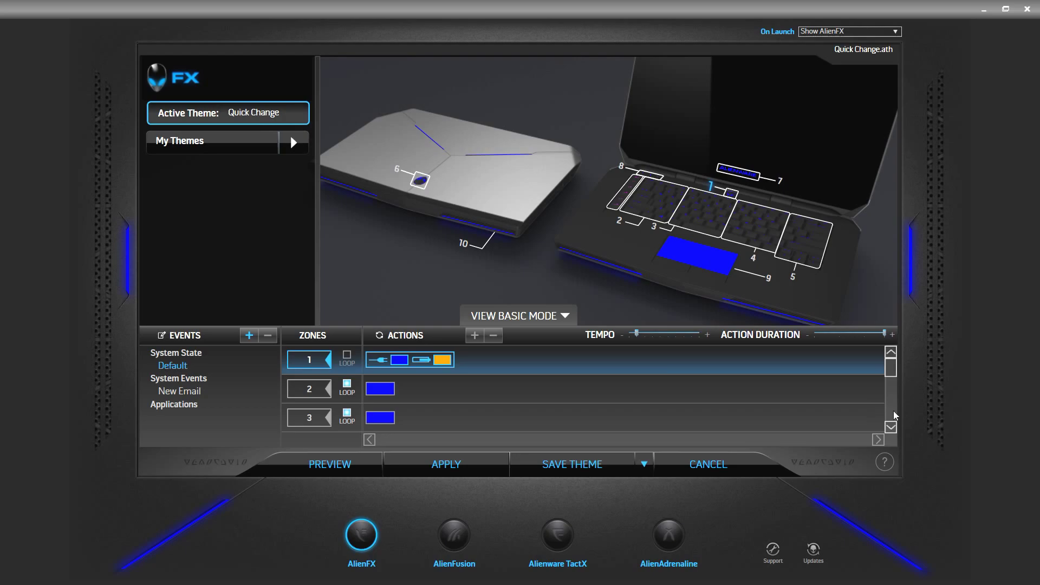
click(891, 428)
click(891, 428)
click(892, 427)
click(891, 427)
click(892, 427)
click(891, 427)
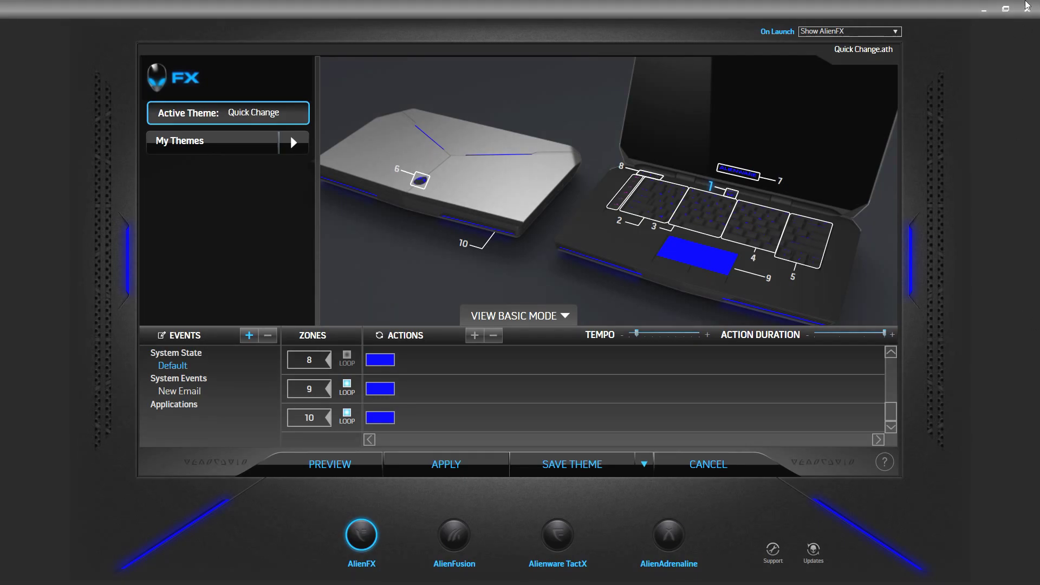
click(1026, 9)
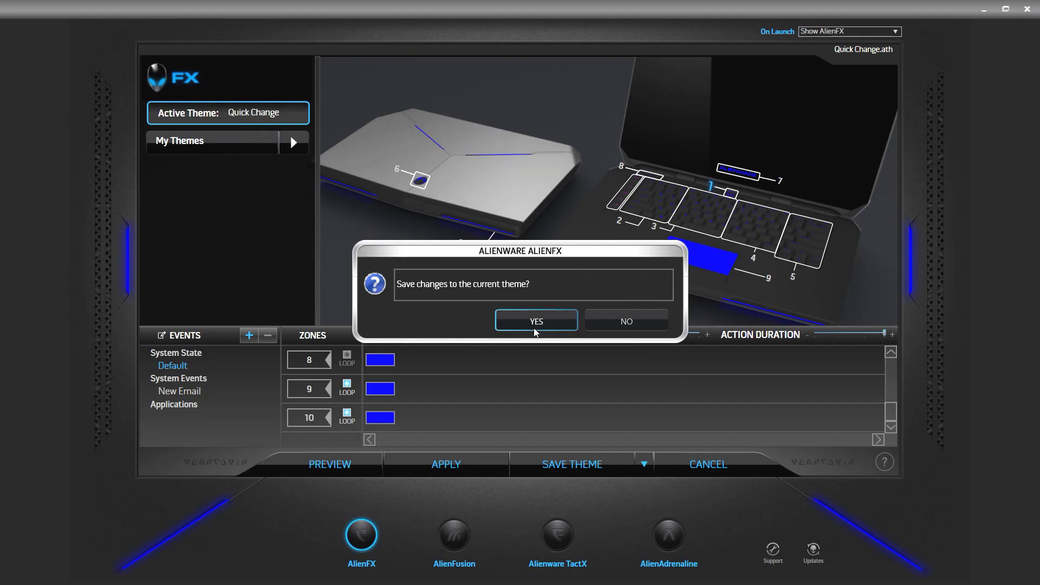
click(624, 322)
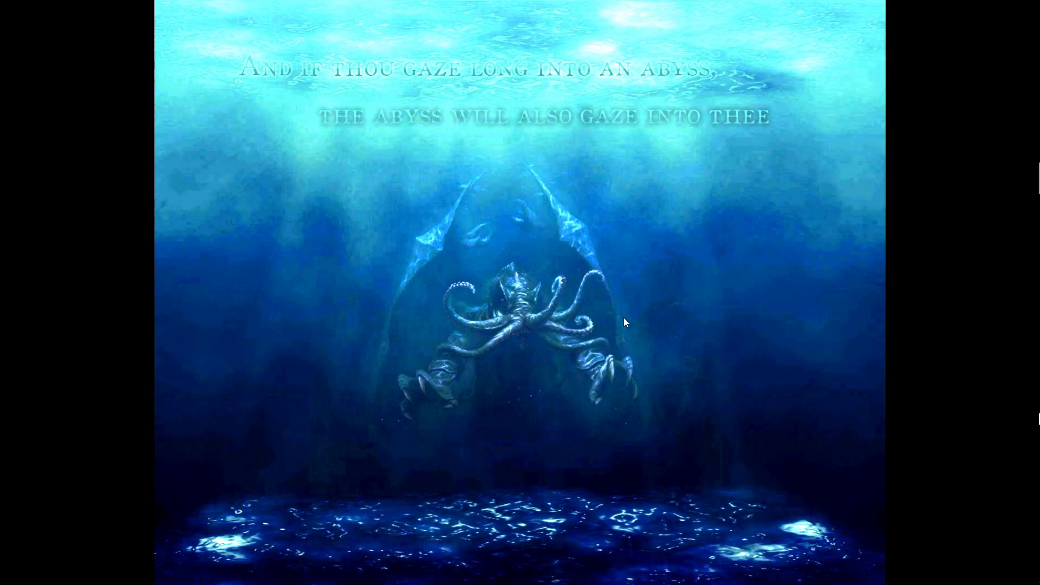
Turn off all the laptop's lighting from the AlienFX tray menu
mouse_move(1012, 178)
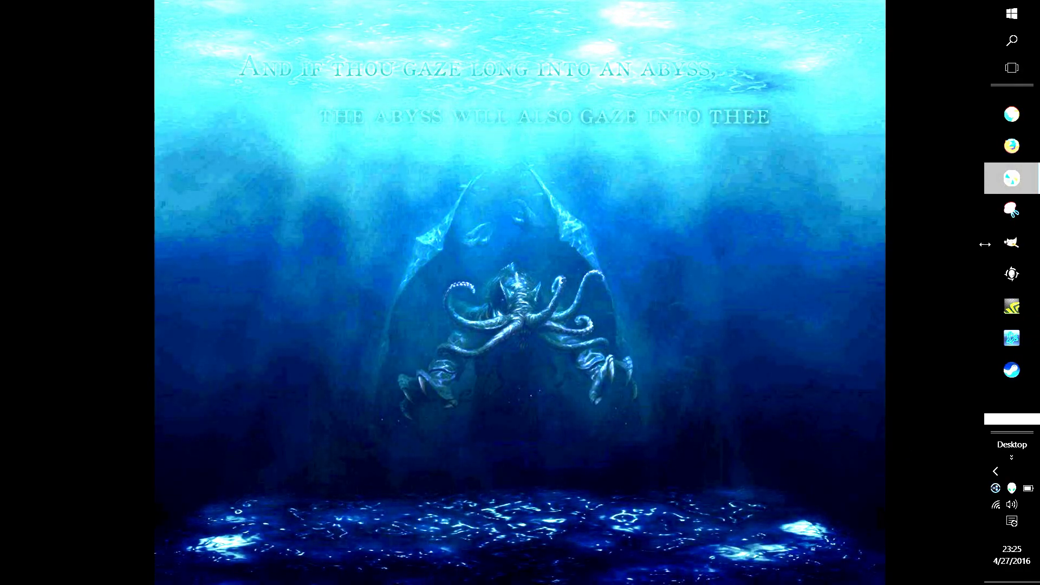
right_click(1013, 489)
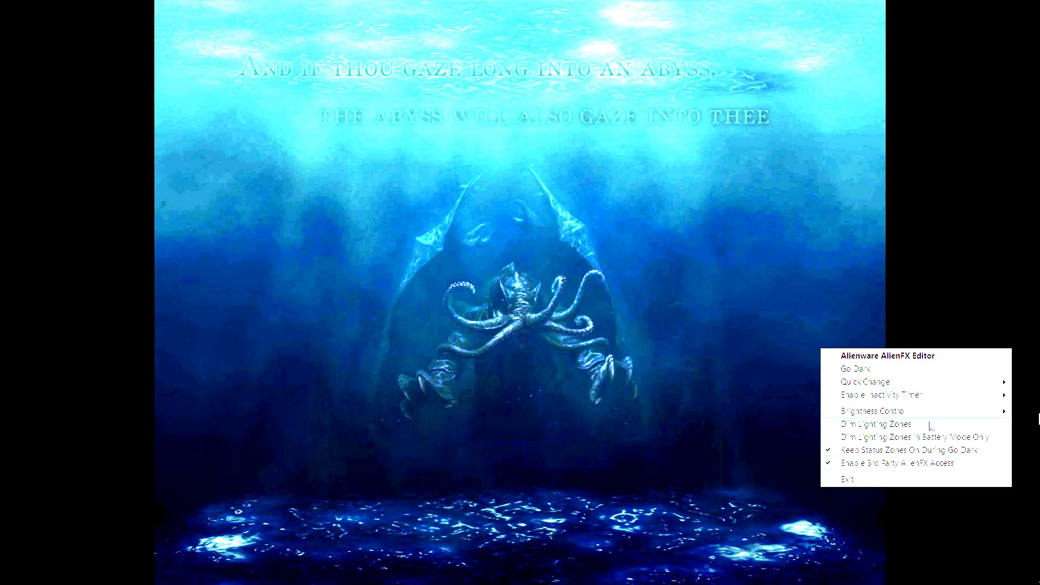
mouse_move(880, 384)
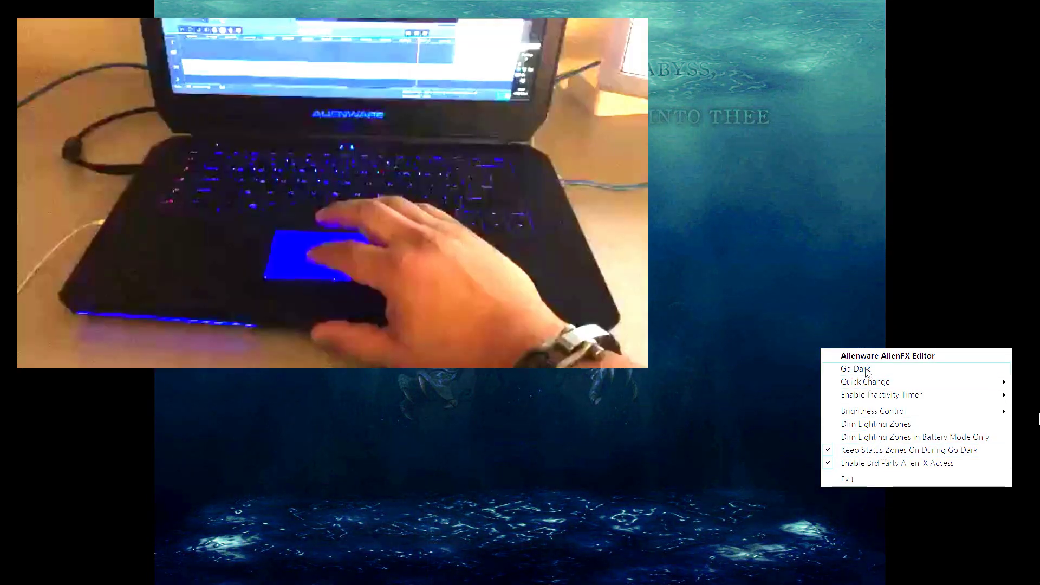
click(866, 369)
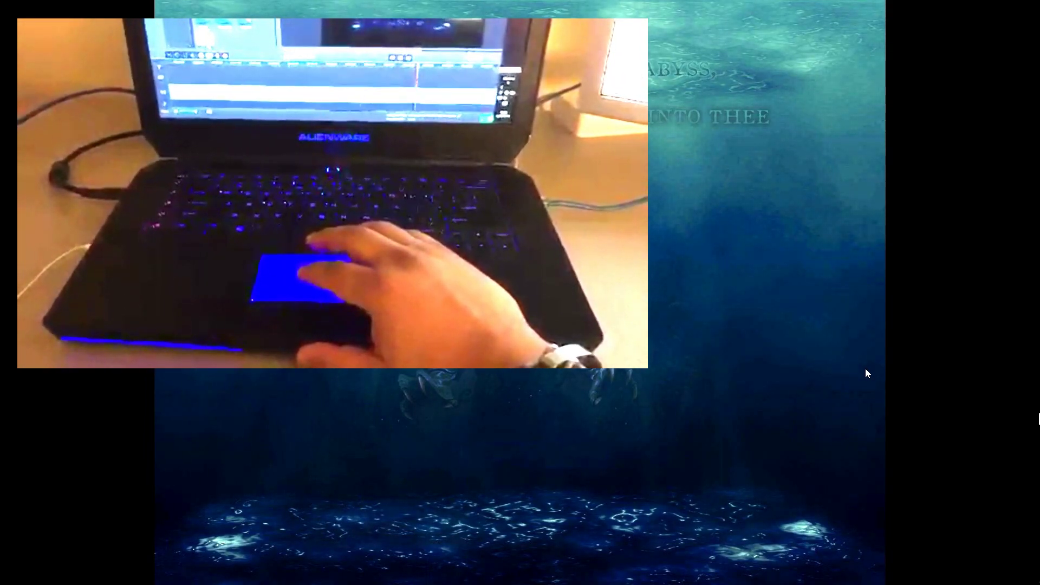
Turn the lighting back on with Go Light and show the Enable Inactivity Timer choices
mouse_move(1011, 486)
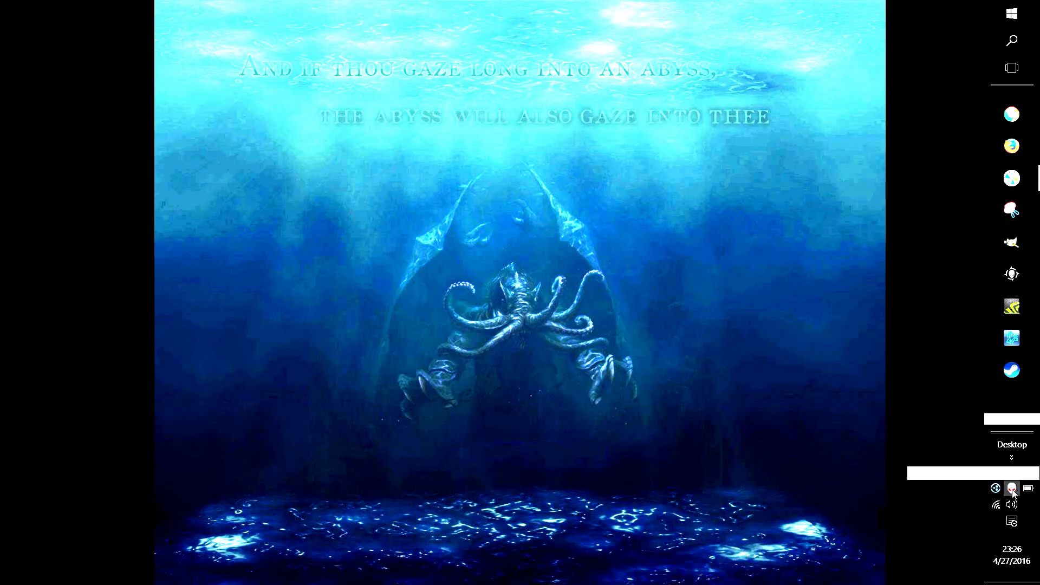
right_click(1012, 490)
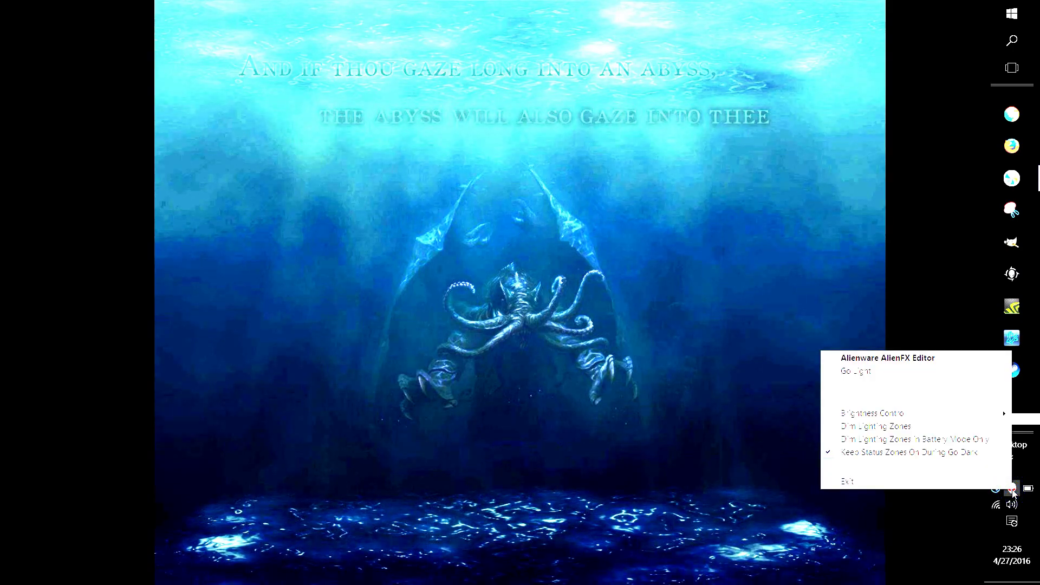
click(899, 373)
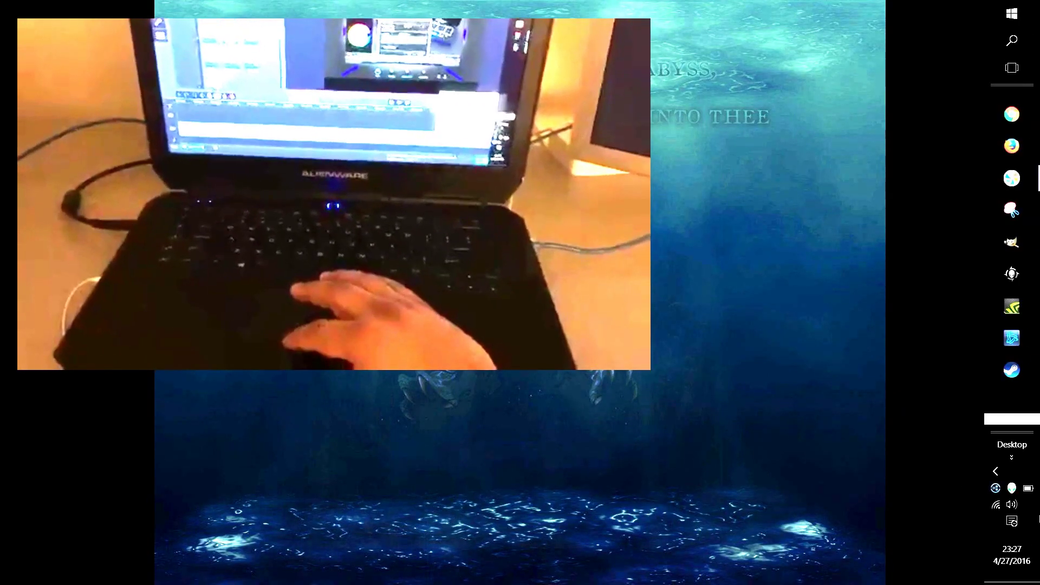
right_click(1012, 489)
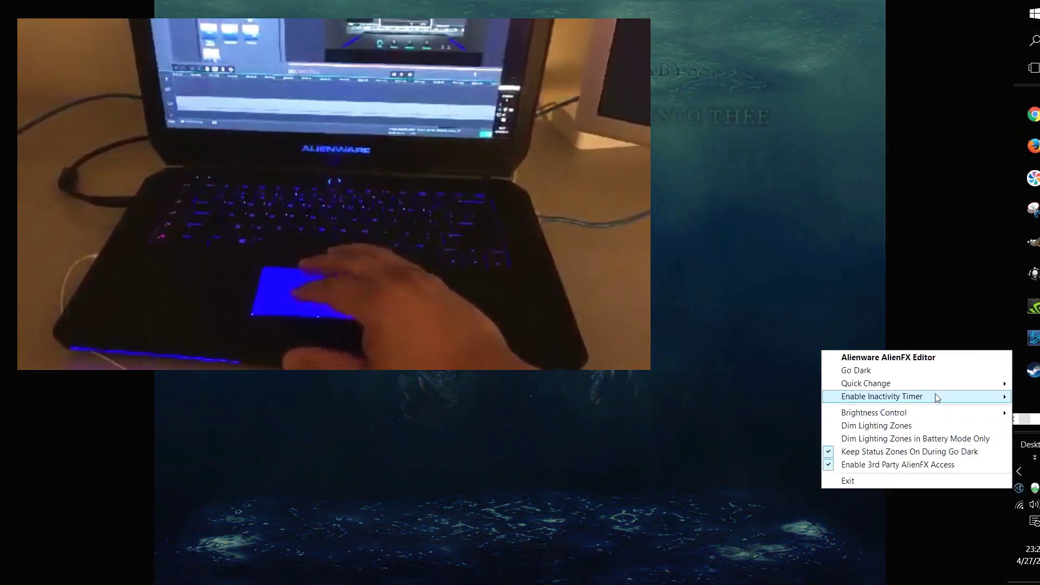
mouse_move(926, 388)
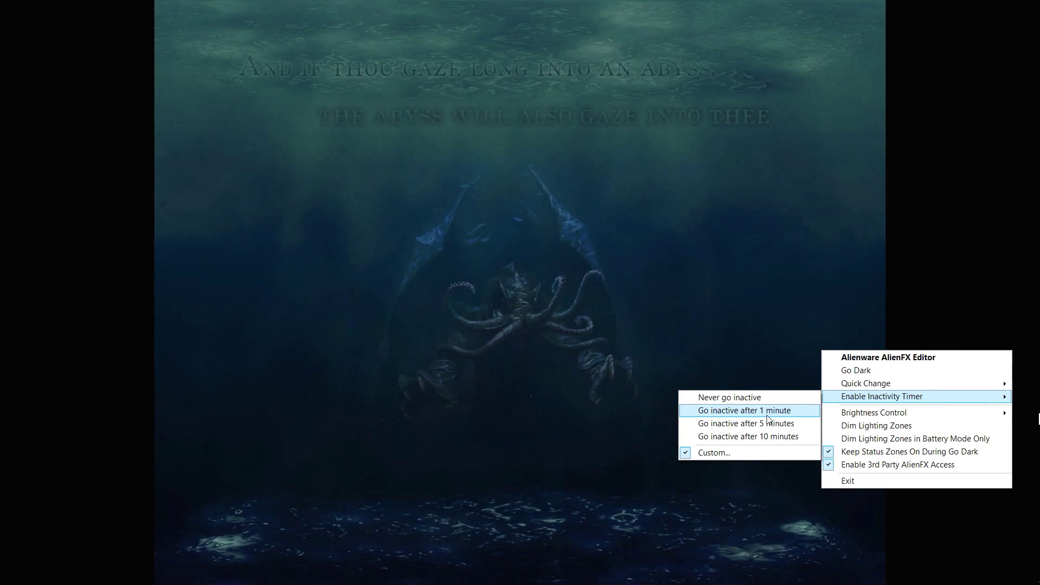
Try a 1-minute inactivity timer, then switch it to Never
click(752, 414)
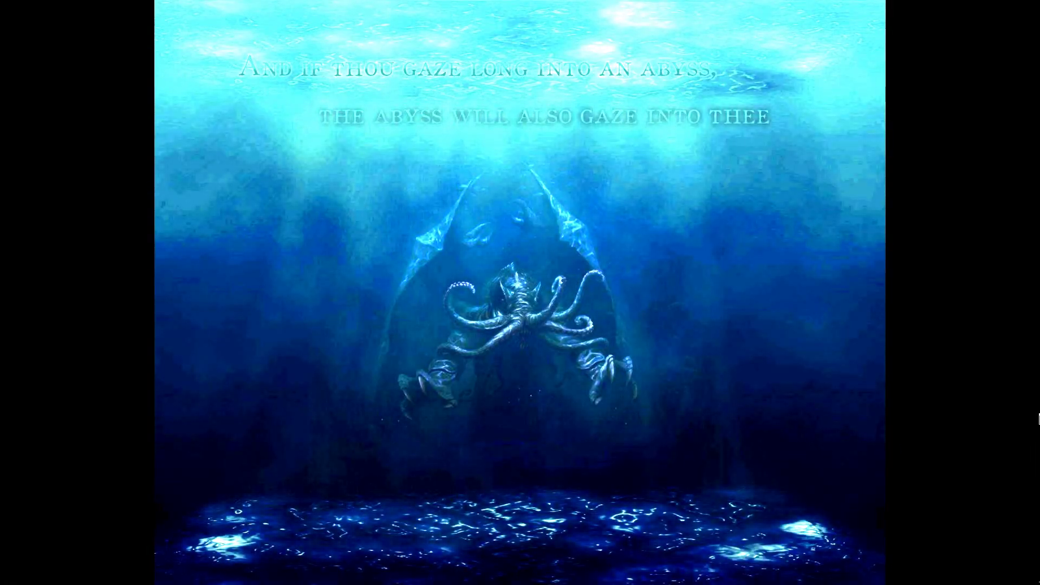
mouse_move(1038, 419)
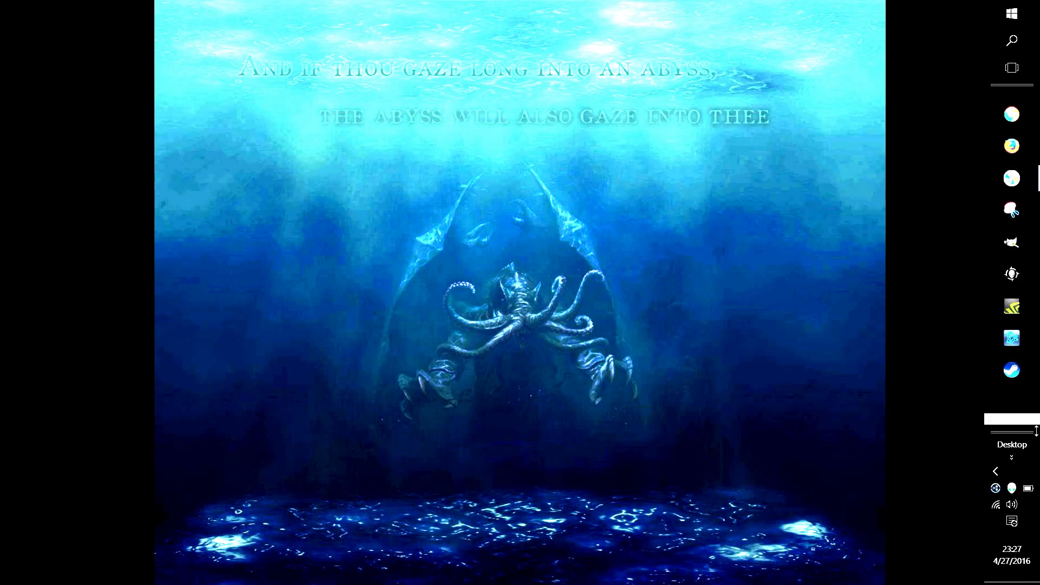
right_click(1013, 489)
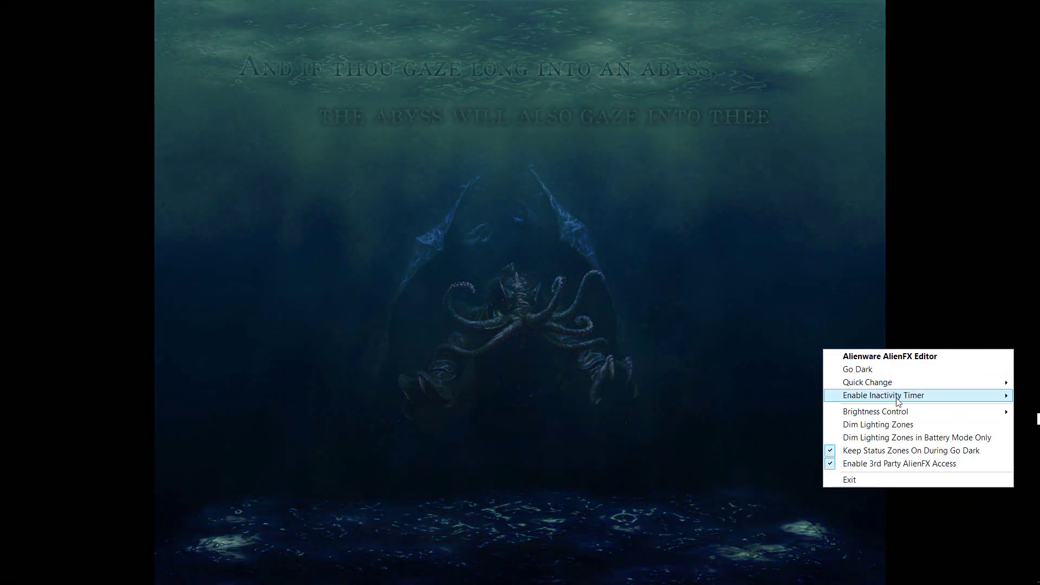
mouse_move(898, 401)
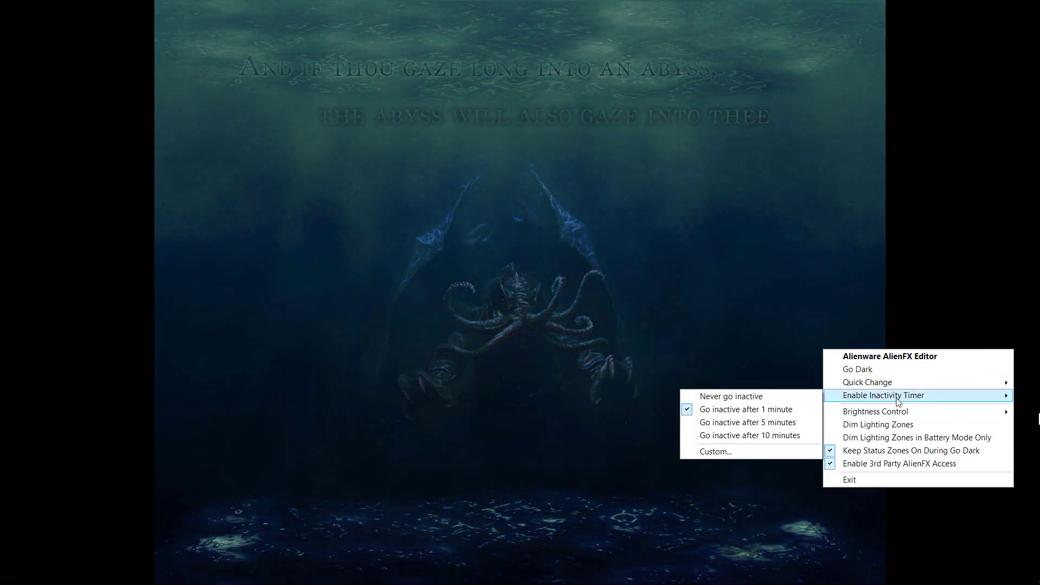
click(749, 401)
mouse_move(1039, 419)
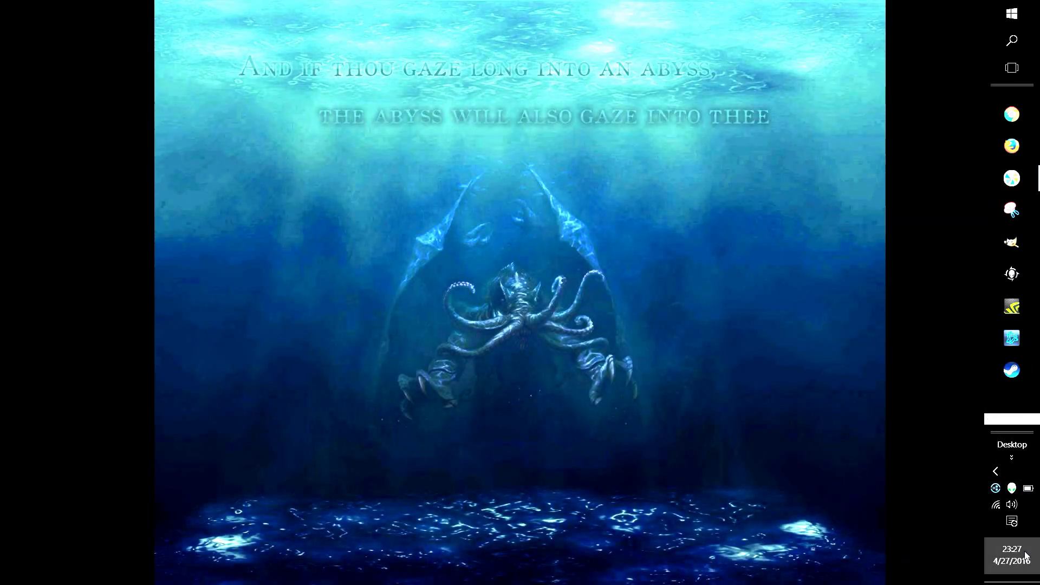
Set a custom inactivity timeout of 45 minutes and save it
right_click(1013, 490)
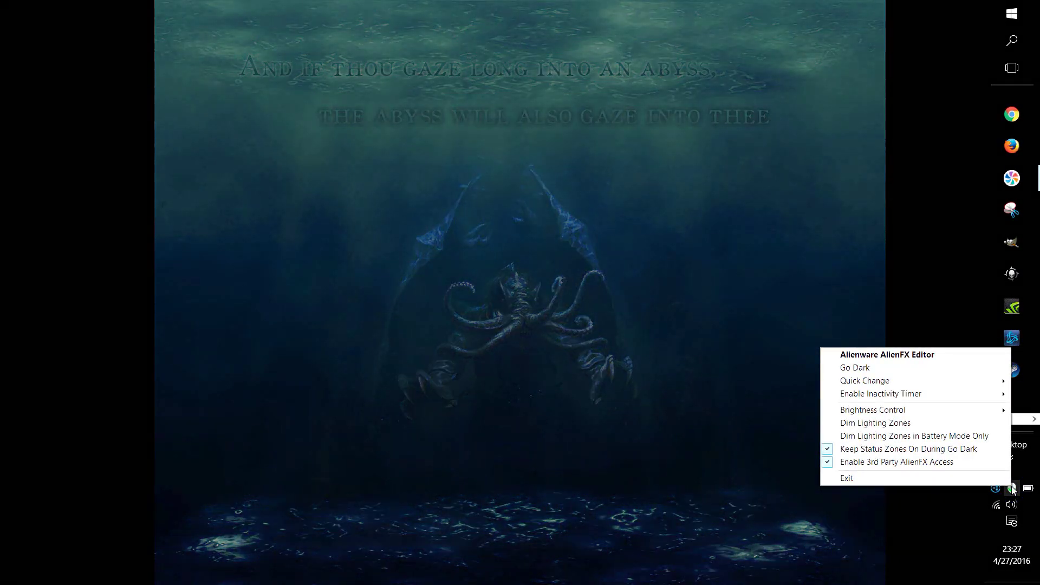
mouse_move(897, 382)
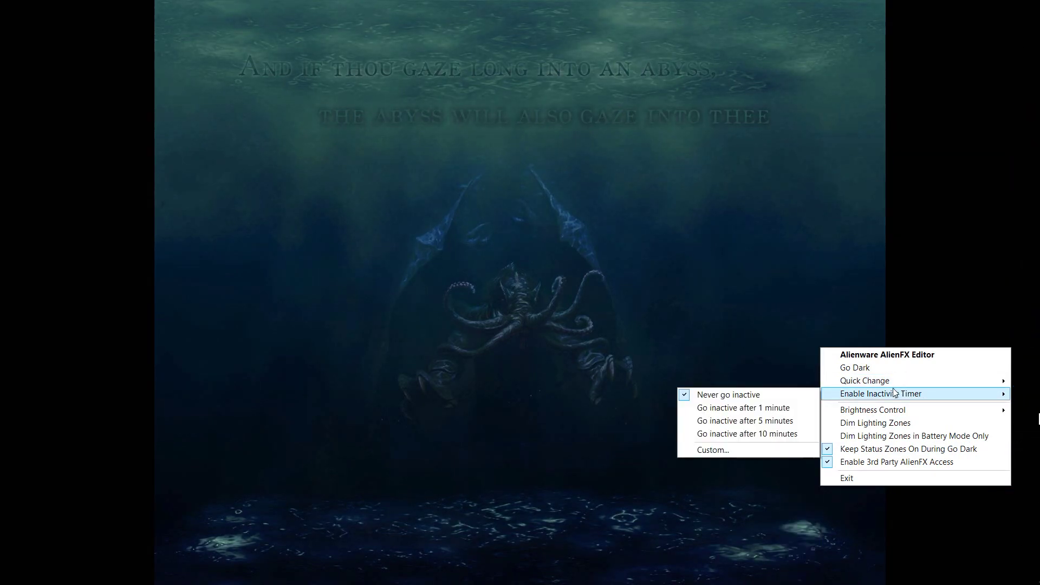
click(758, 451)
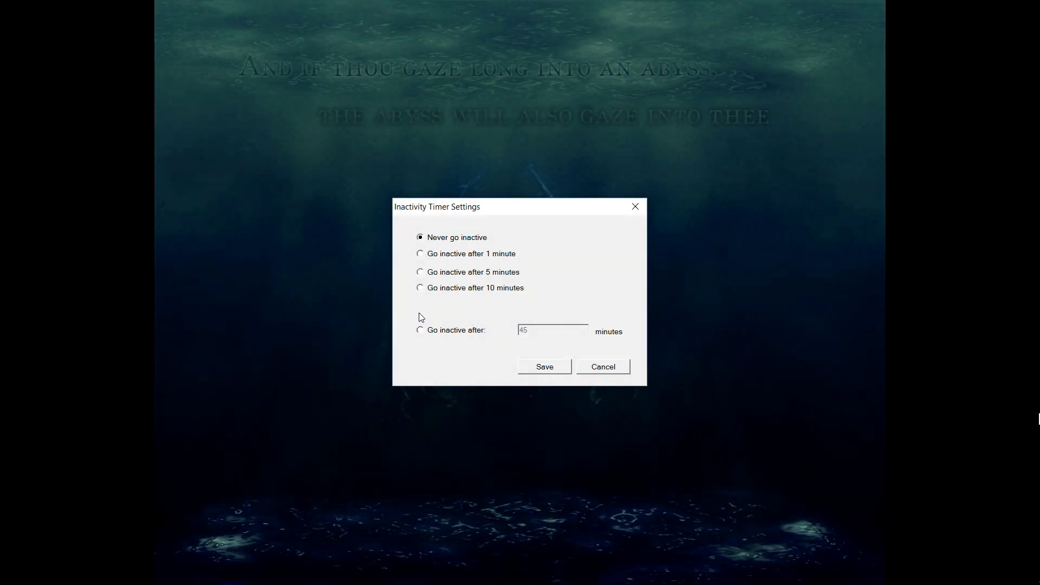
click(420, 331)
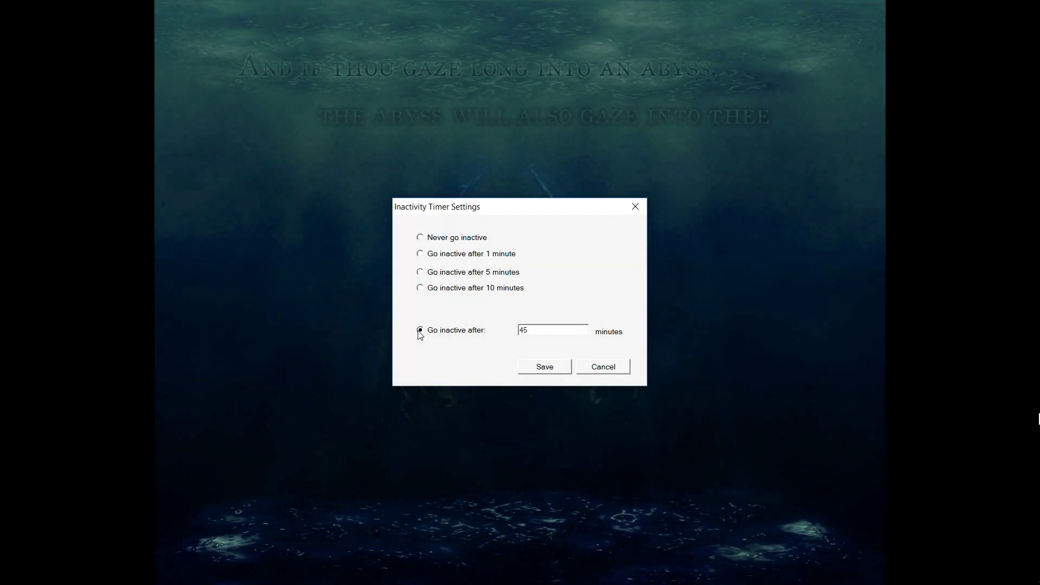
click(543, 372)
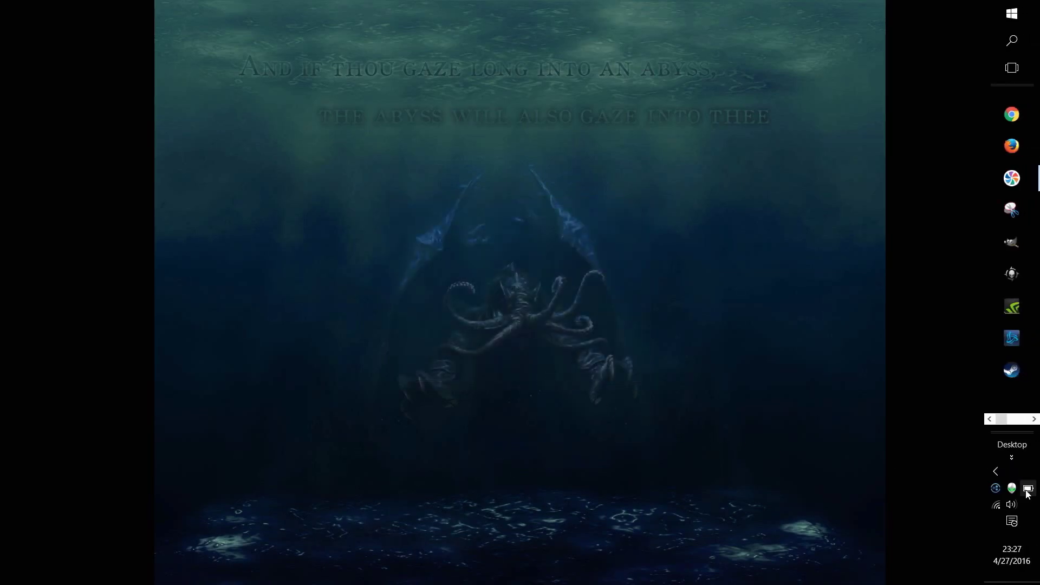
Switch on Dim Lighting Zones from the AlienFX tray menu
right_click(1011, 488)
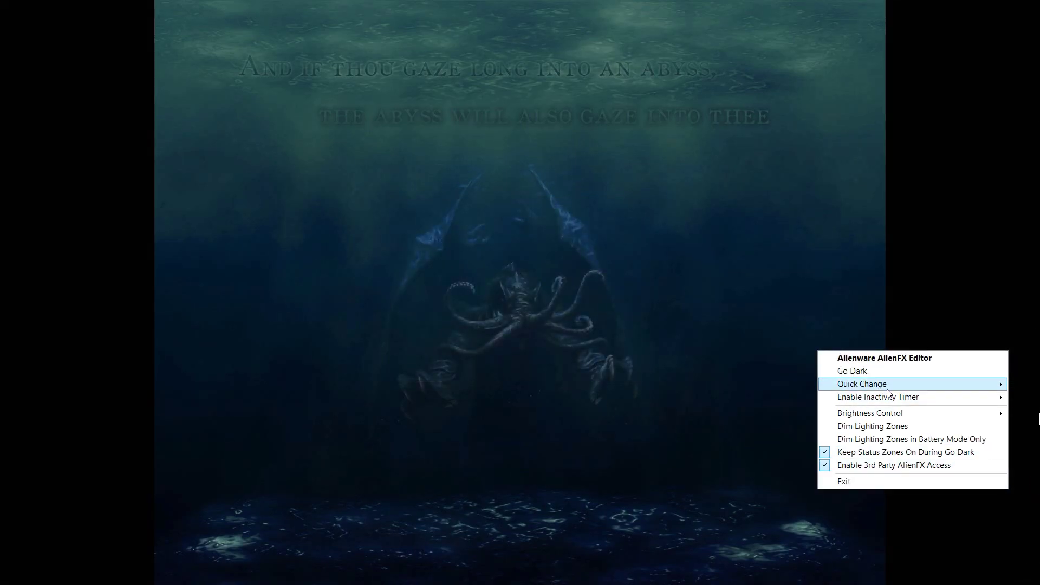
mouse_move(890, 402)
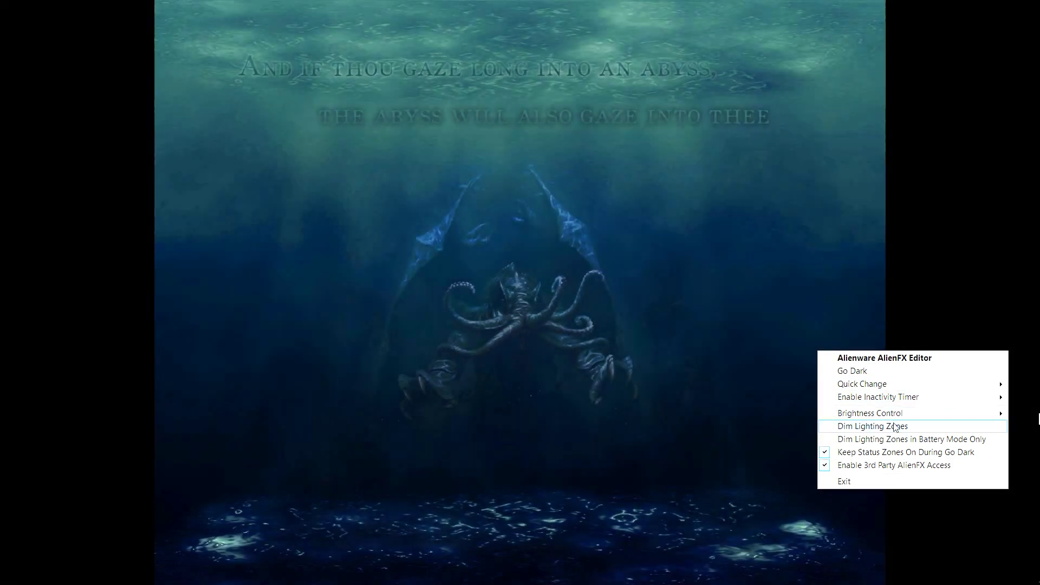
click(894, 427)
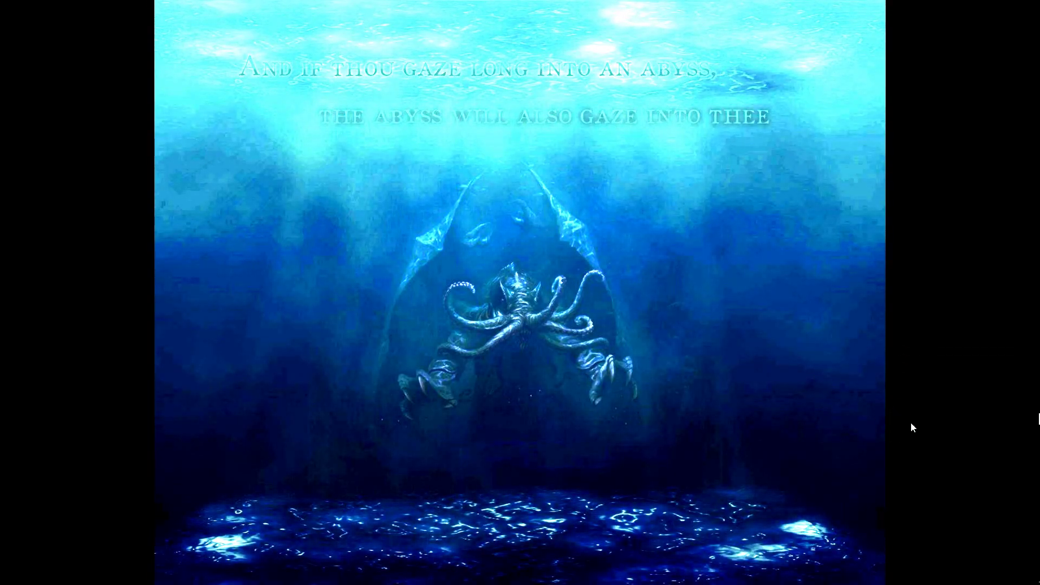
mouse_move(1036, 420)
Push Brightness Control to maximum and toggle Dim Lighting Zones once more
right_click(1012, 491)
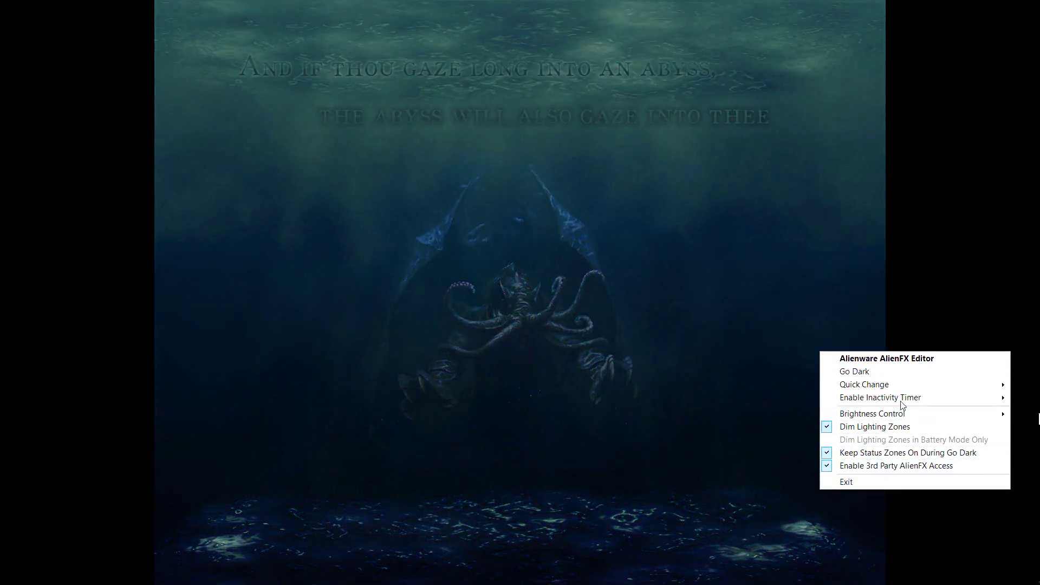
mouse_move(896, 399)
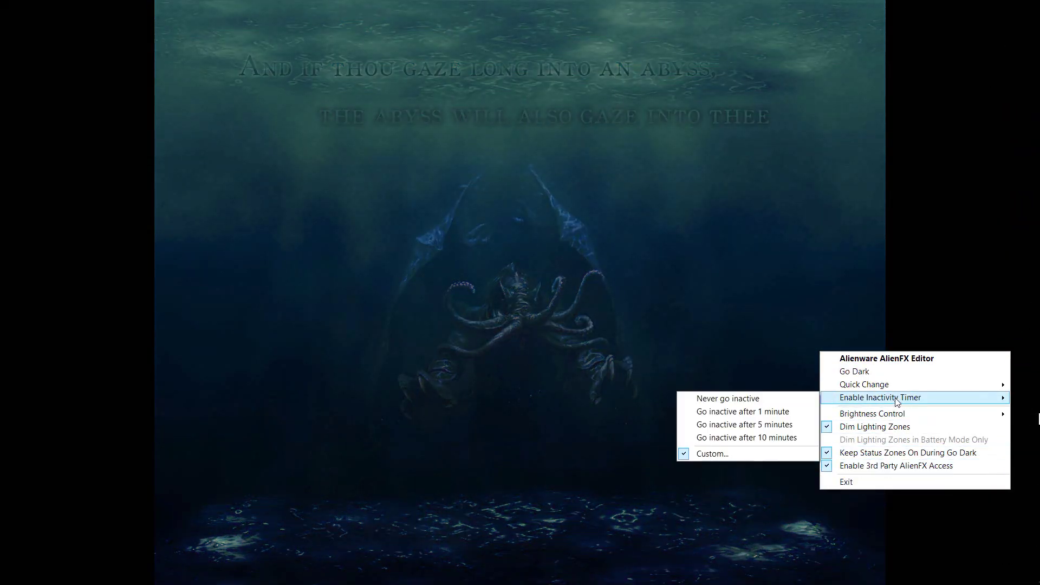
mouse_move(878, 414)
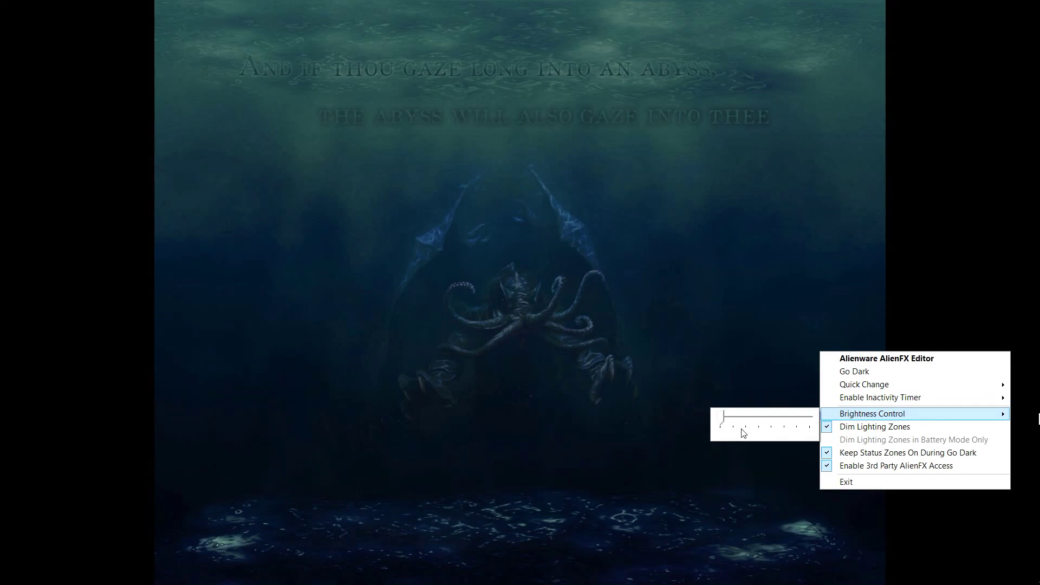
drag(723, 422, 810, 426)
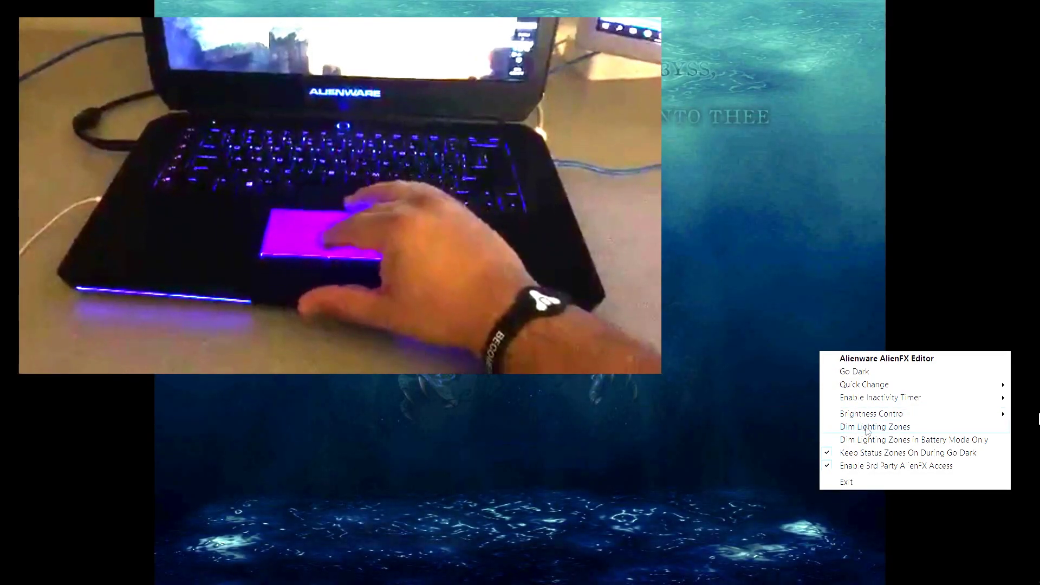
click(866, 428)
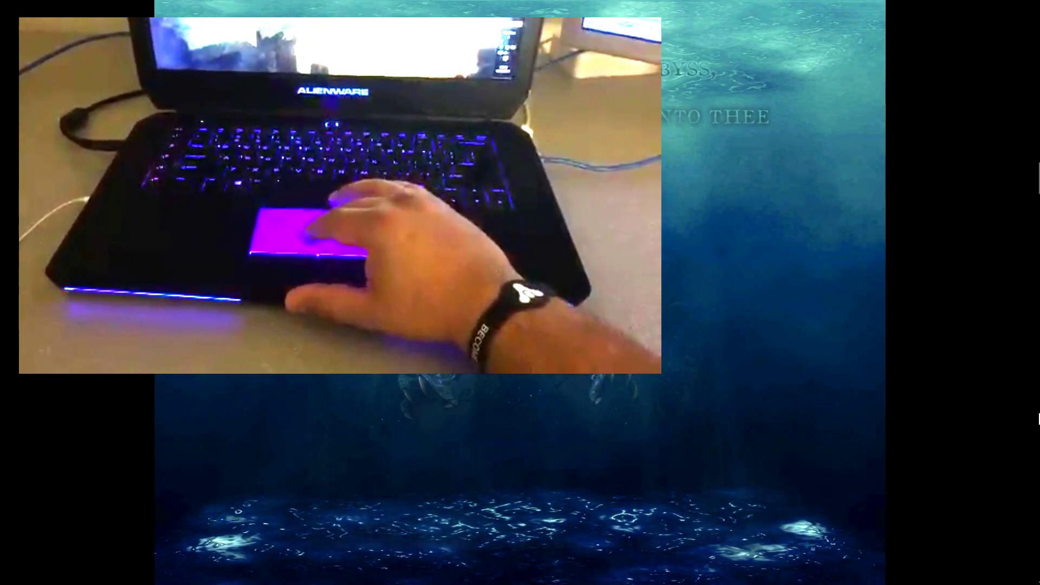
Toggle Dim Lighting Zones off in the AlienFX tray menu
right_click(1012, 488)
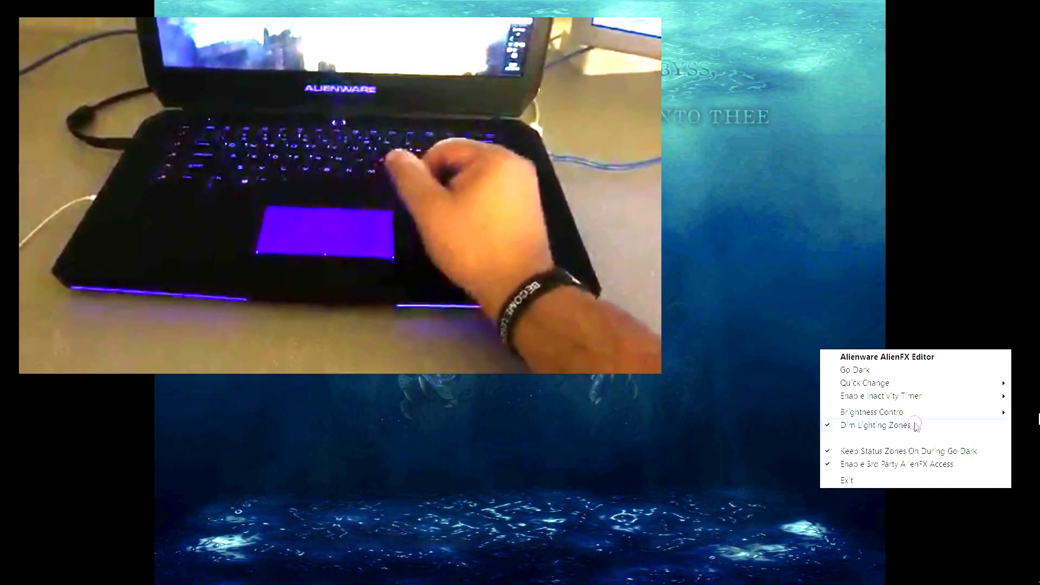
click(915, 428)
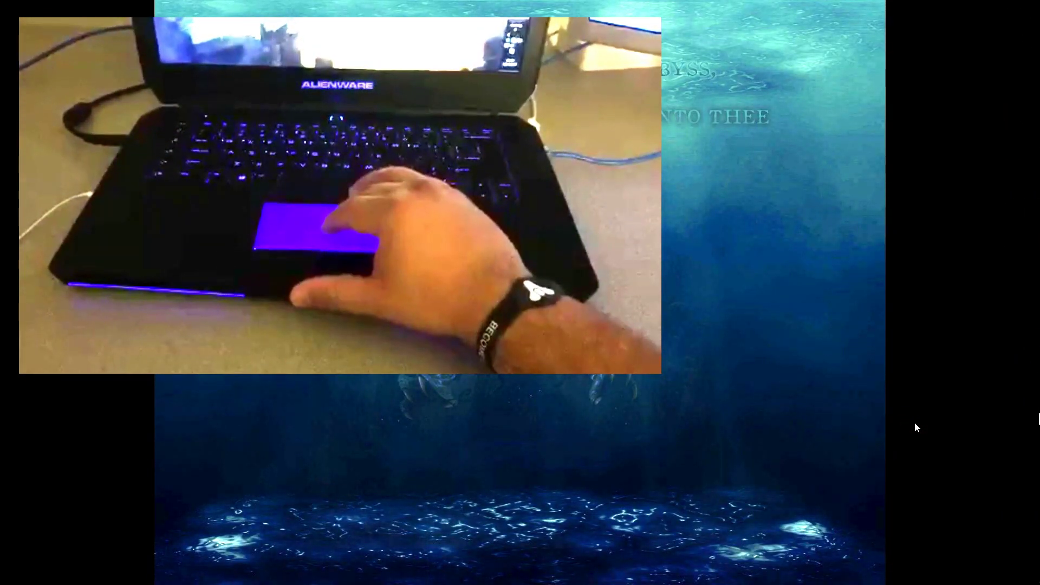
mouse_move(1038, 419)
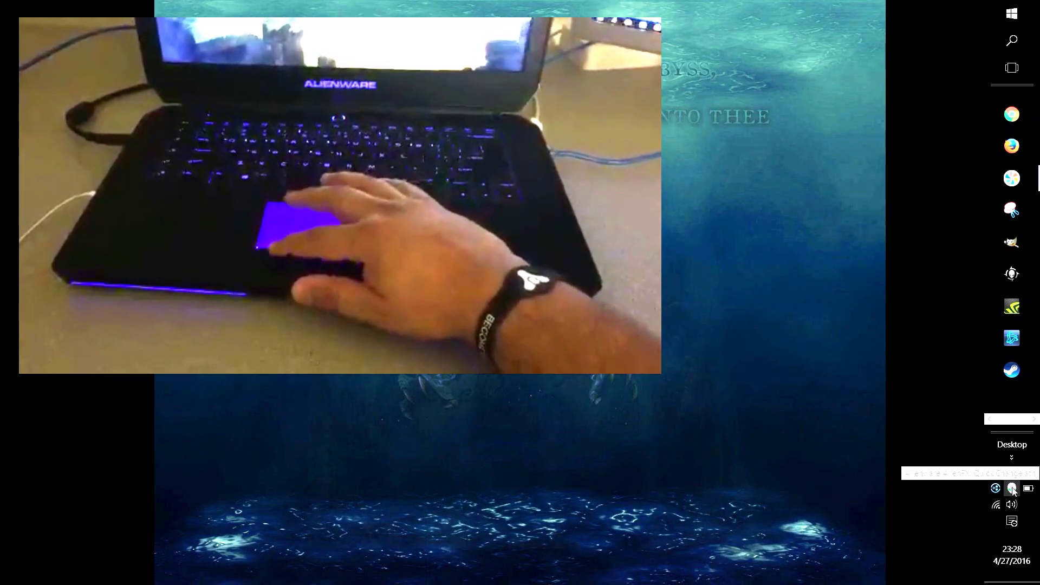
right_click(1012, 490)
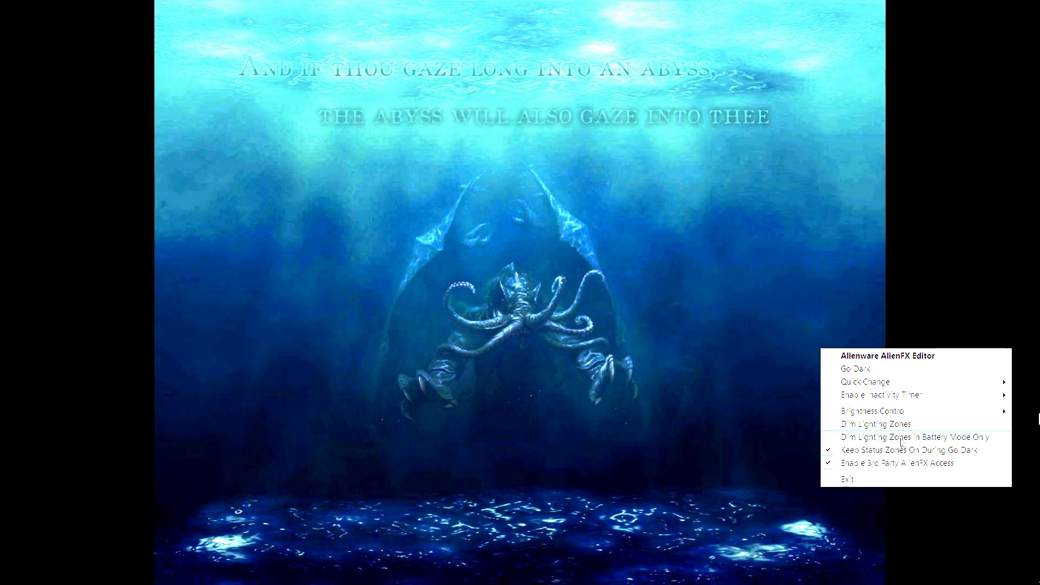
Turn battery-only dimming of the lighting zones on, then off again
click(901, 442)
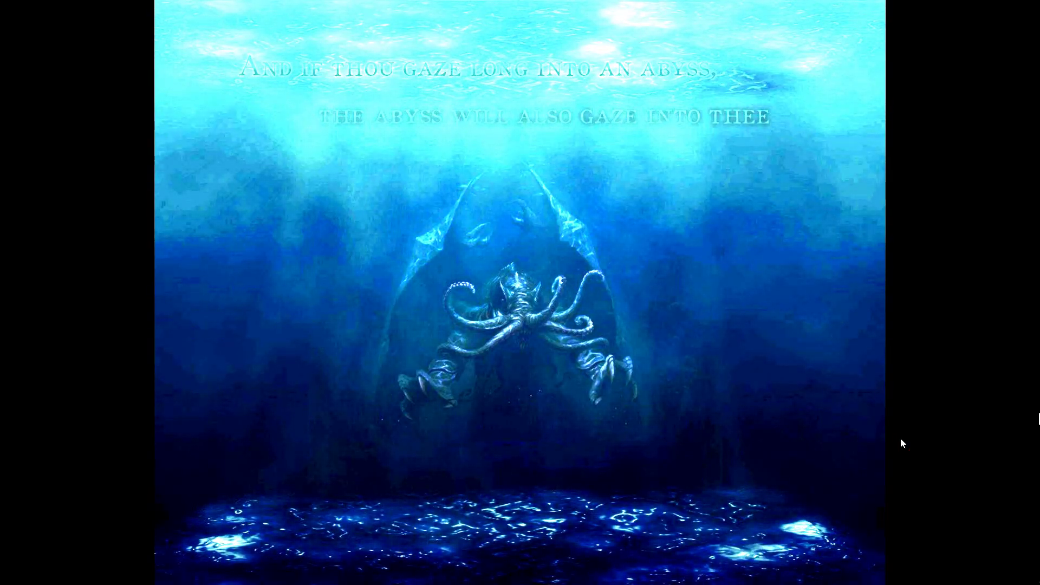
mouse_move(1036, 433)
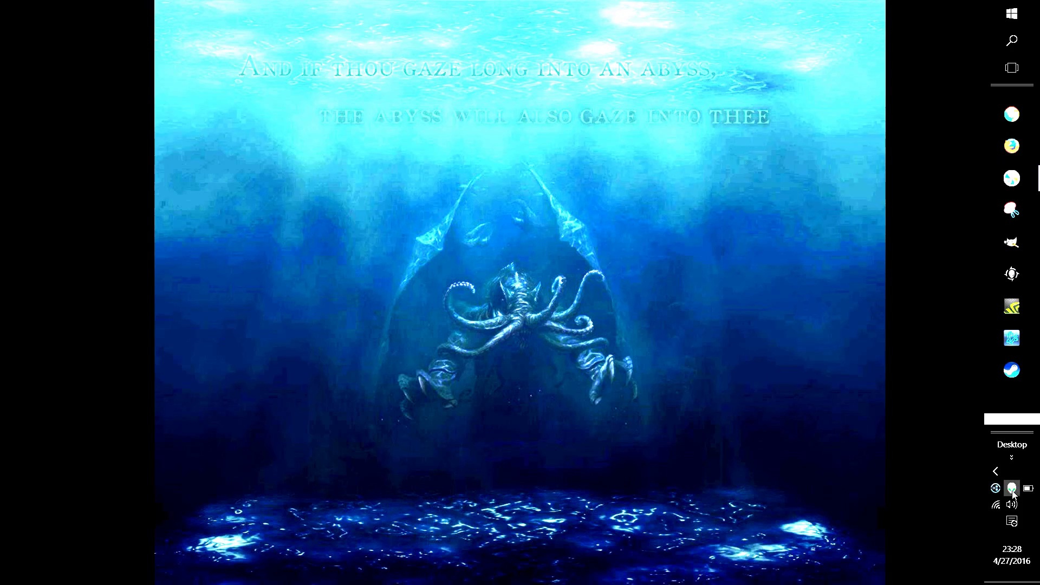
right_click(1013, 490)
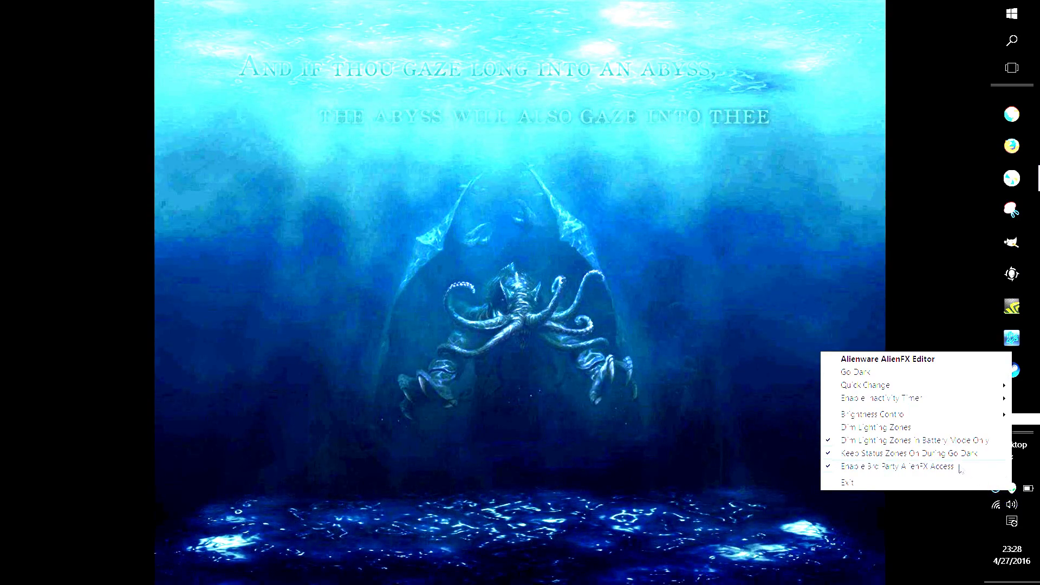
click(921, 441)
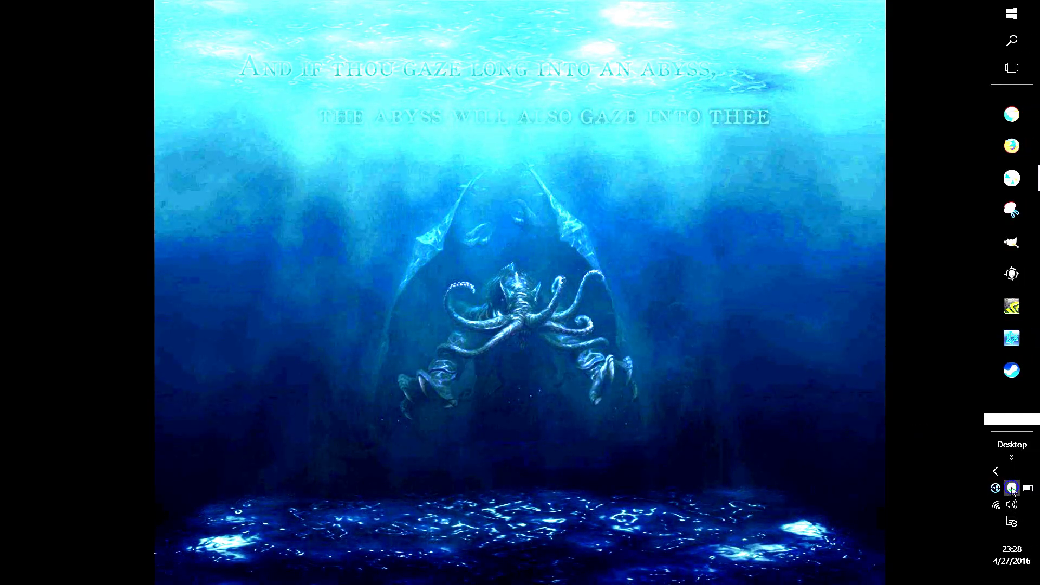
right_click(1012, 488)
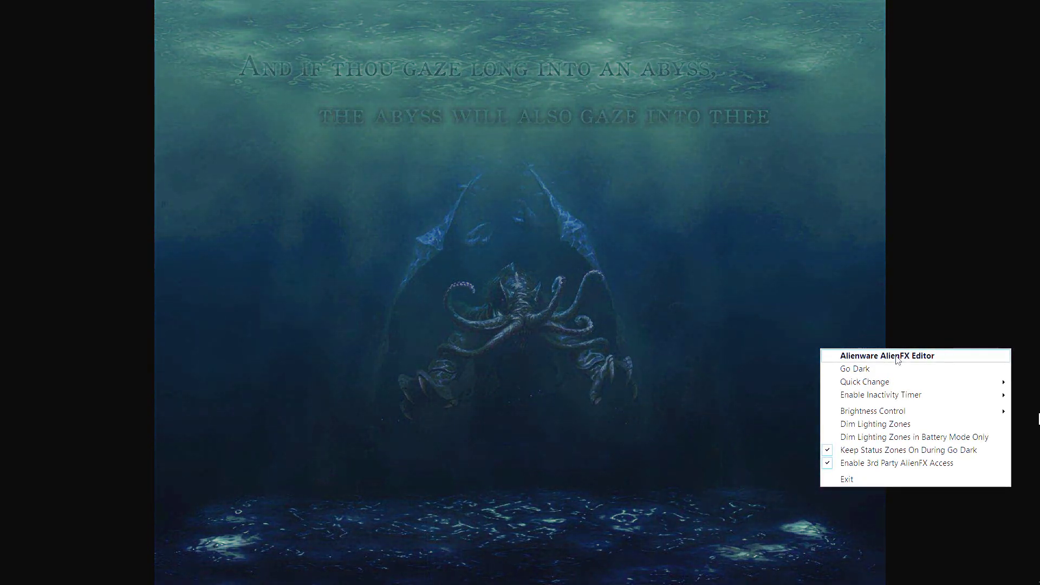
Open the AlienFX editor and bring up Edit Action for touchpad zone 9
click(897, 359)
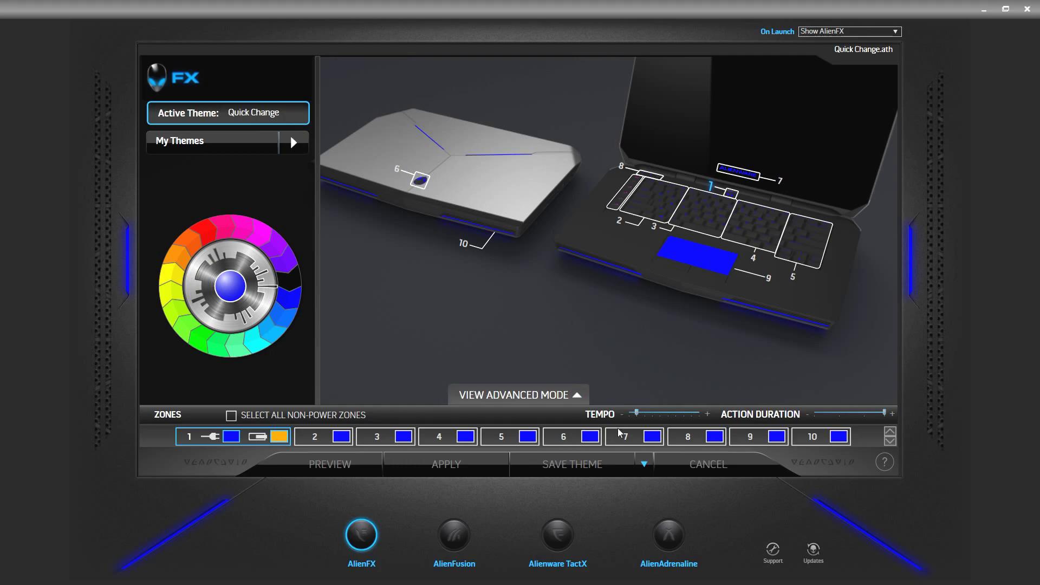
click(580, 436)
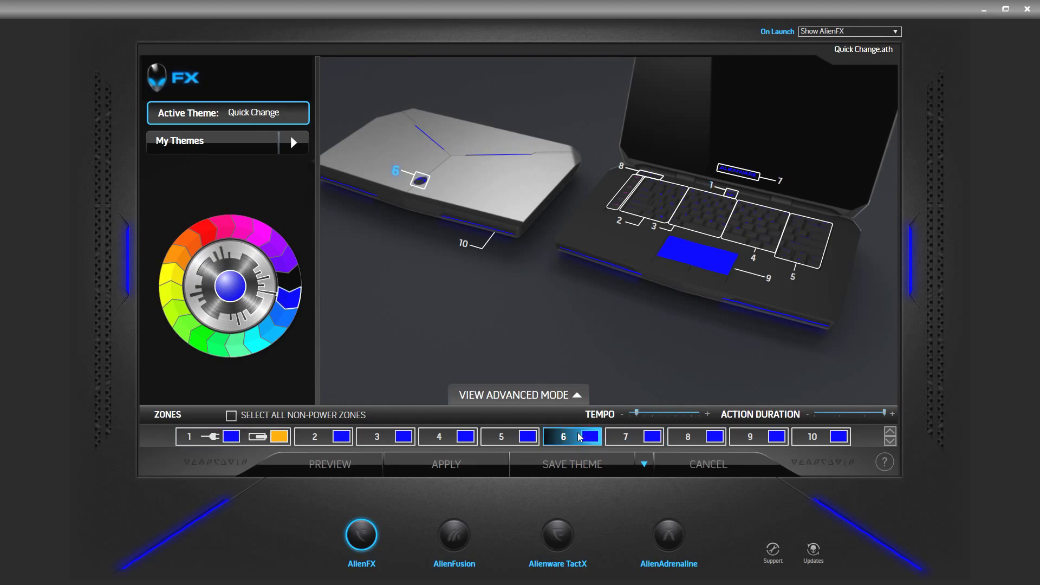
click(682, 256)
click(234, 293)
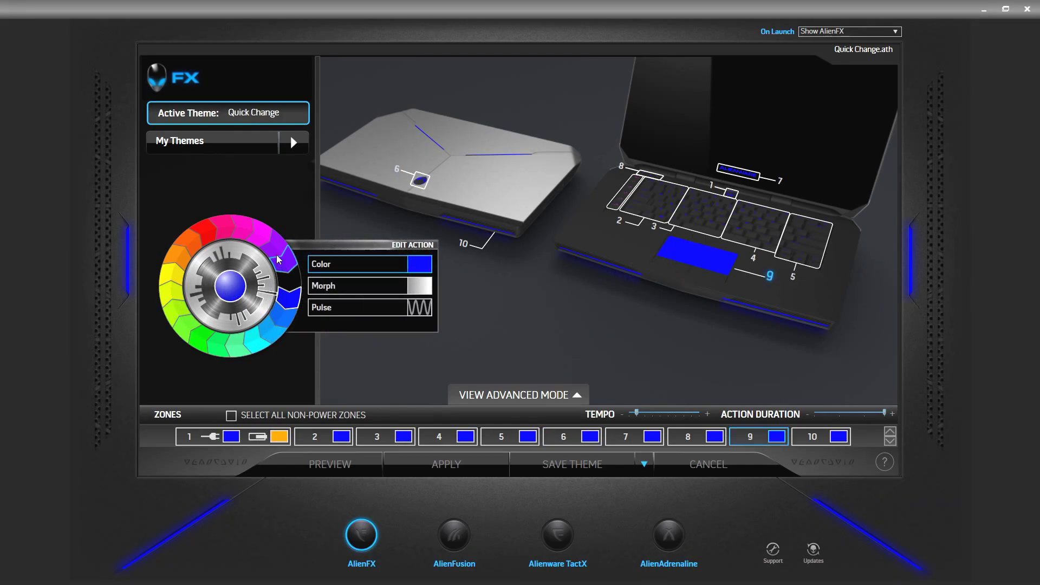
Try orange, cyan, sky blue, blue and black on the touchpad zone
click(184, 258)
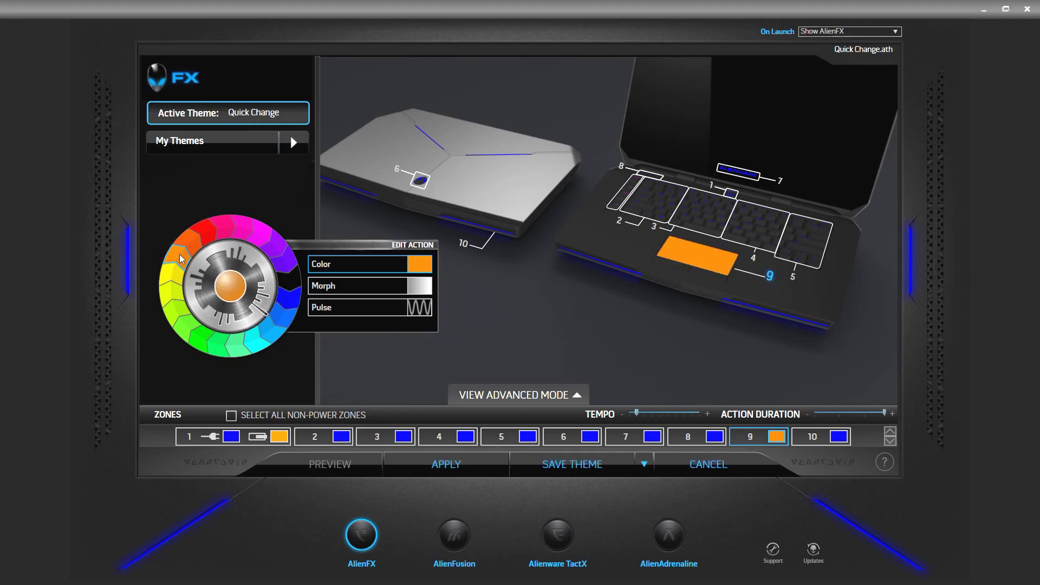
click(256, 341)
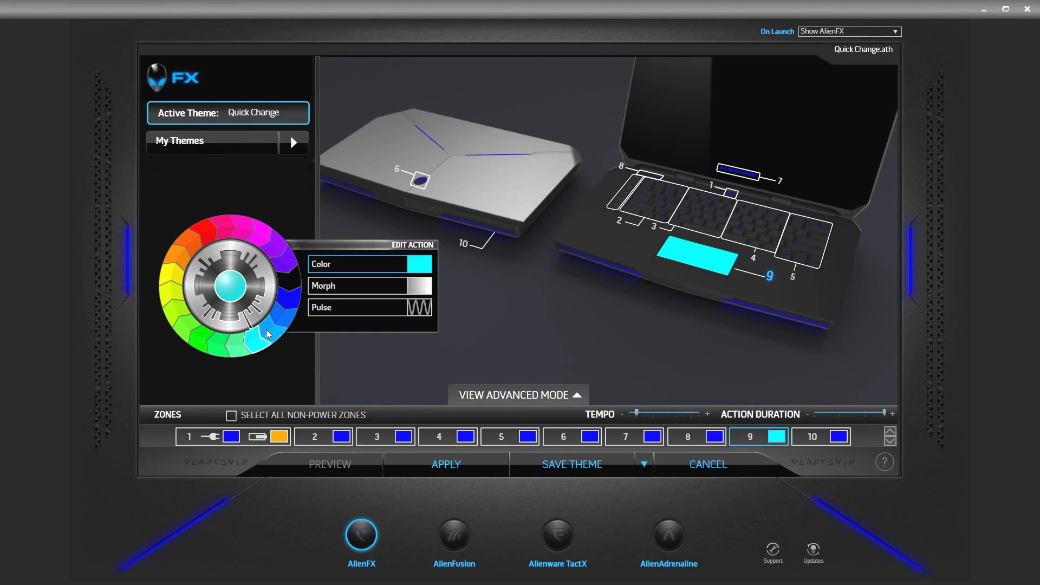
click(274, 332)
click(288, 309)
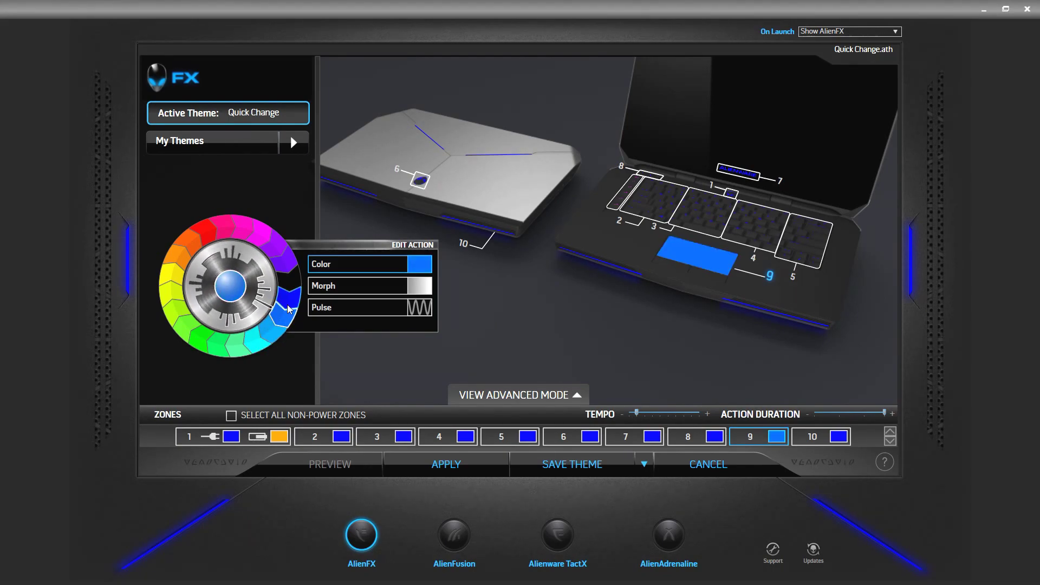
click(291, 279)
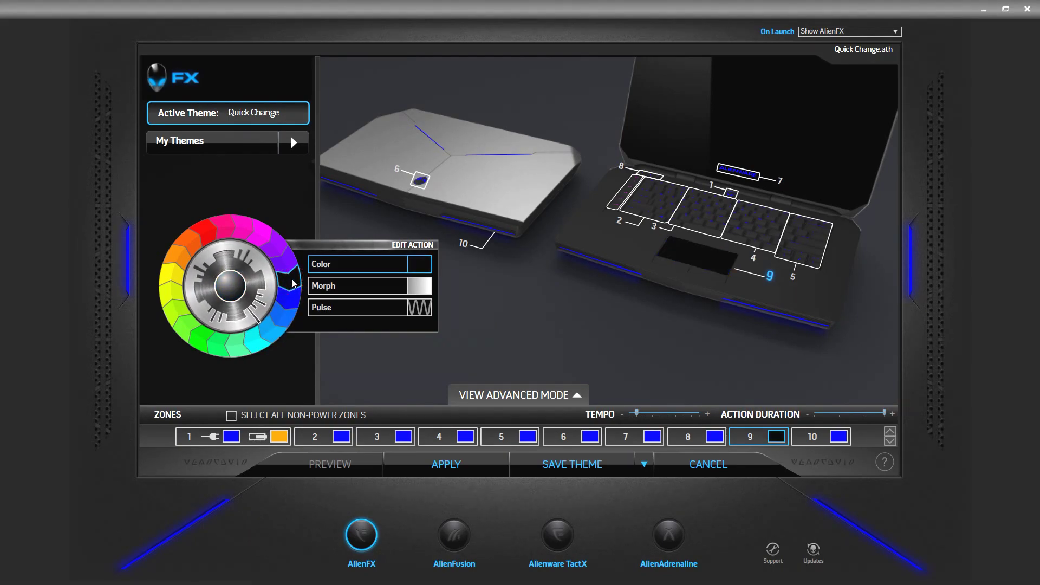
Compare Morph and Pulse effects, then set the touchpad to solid magenta purple
click(373, 285)
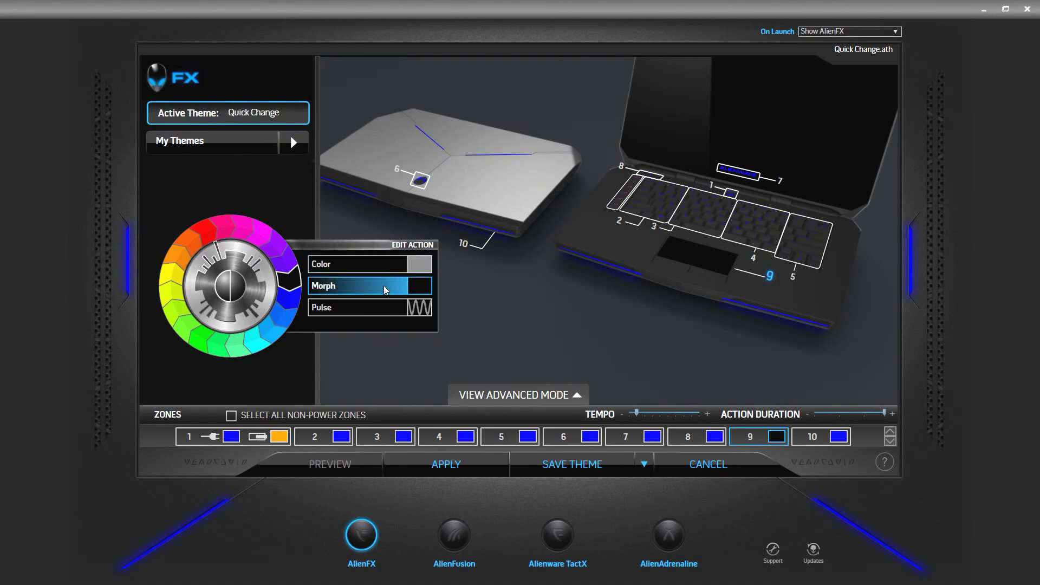
click(407, 311)
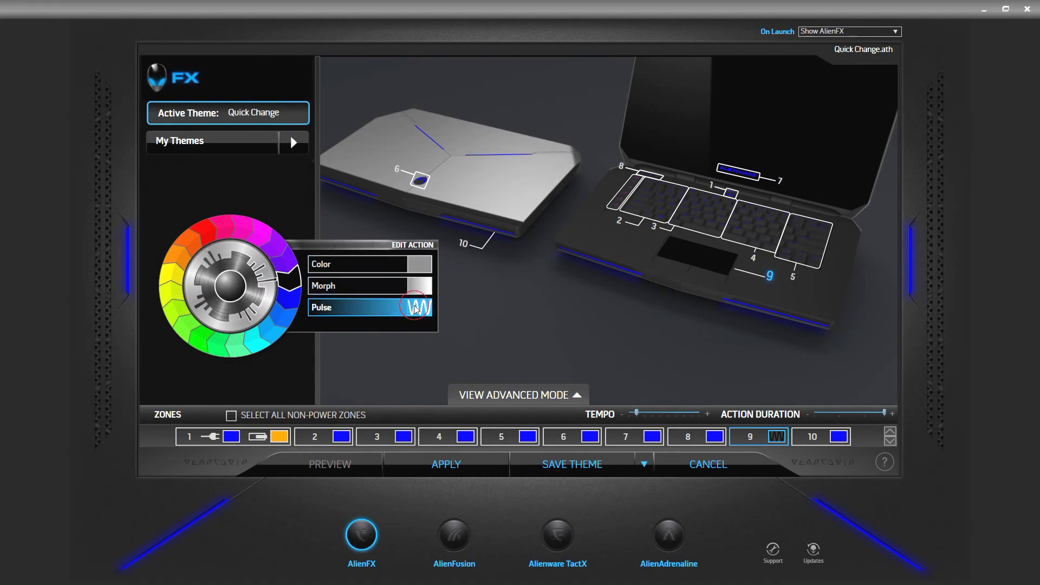
click(387, 270)
click(374, 286)
click(399, 310)
click(312, 285)
click(280, 263)
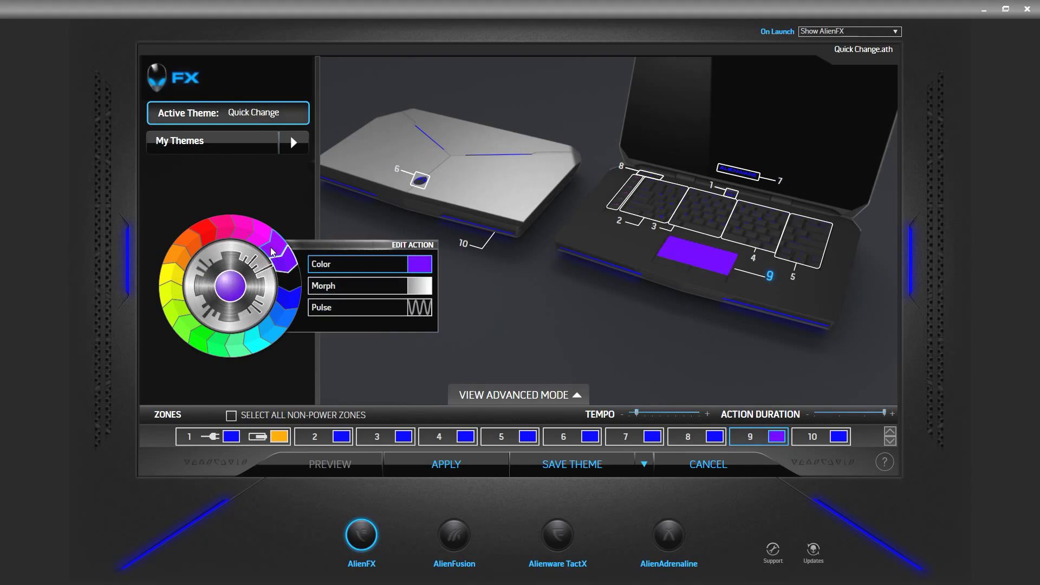
click(270, 250)
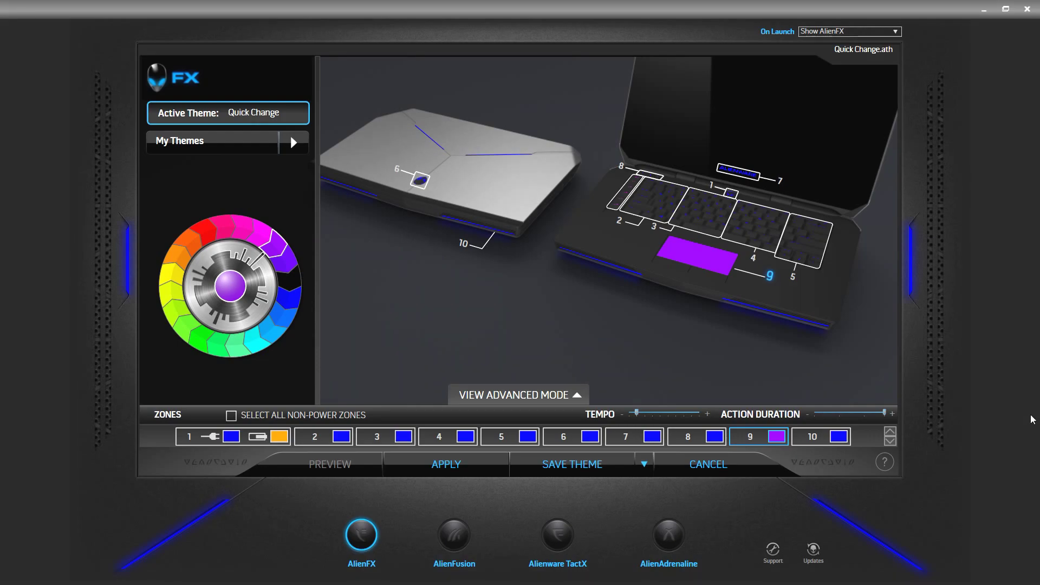
key(super)
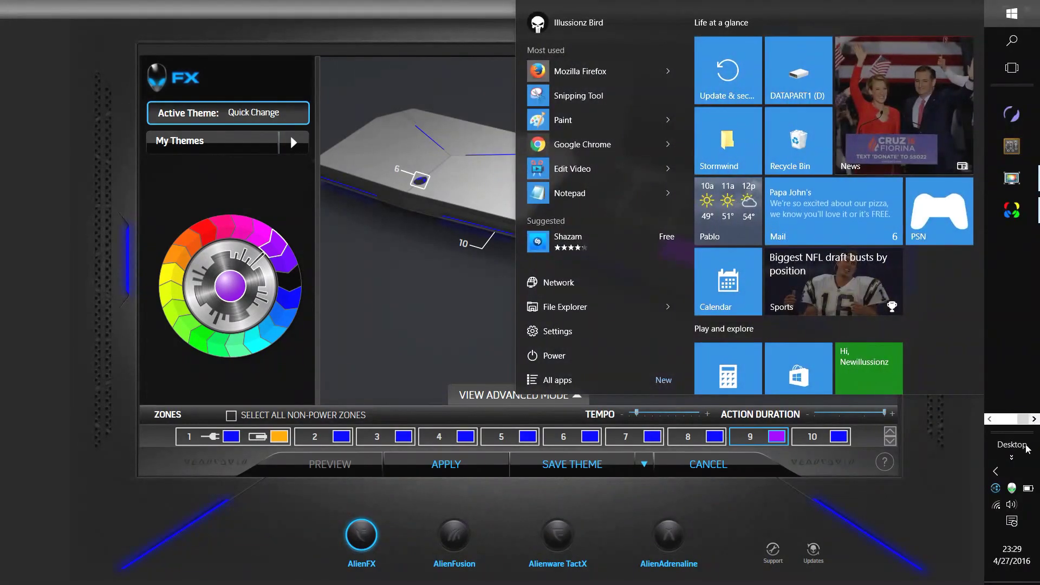
click(1012, 488)
right_click(1012, 488)
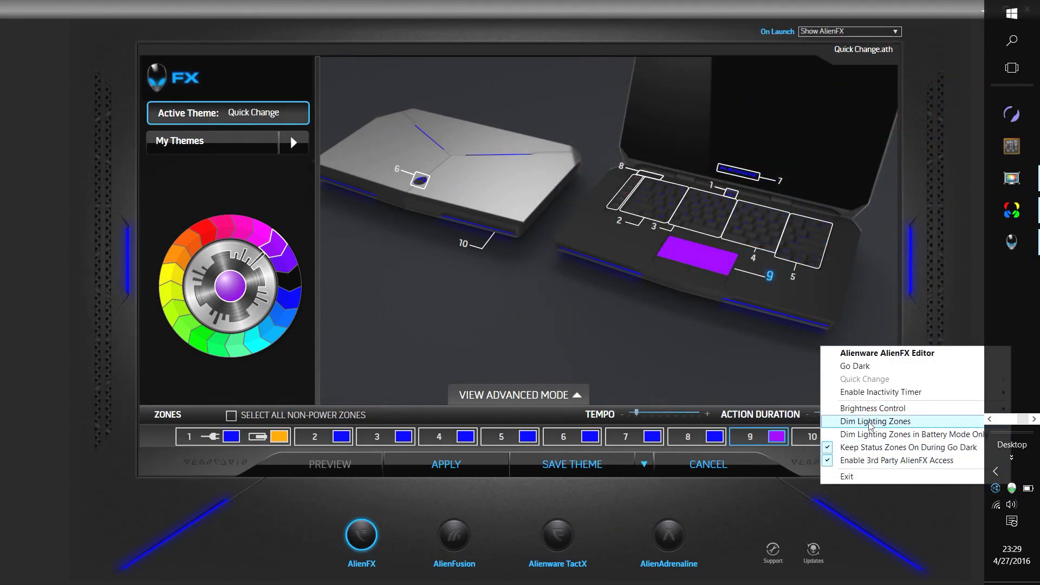
mouse_move(859, 411)
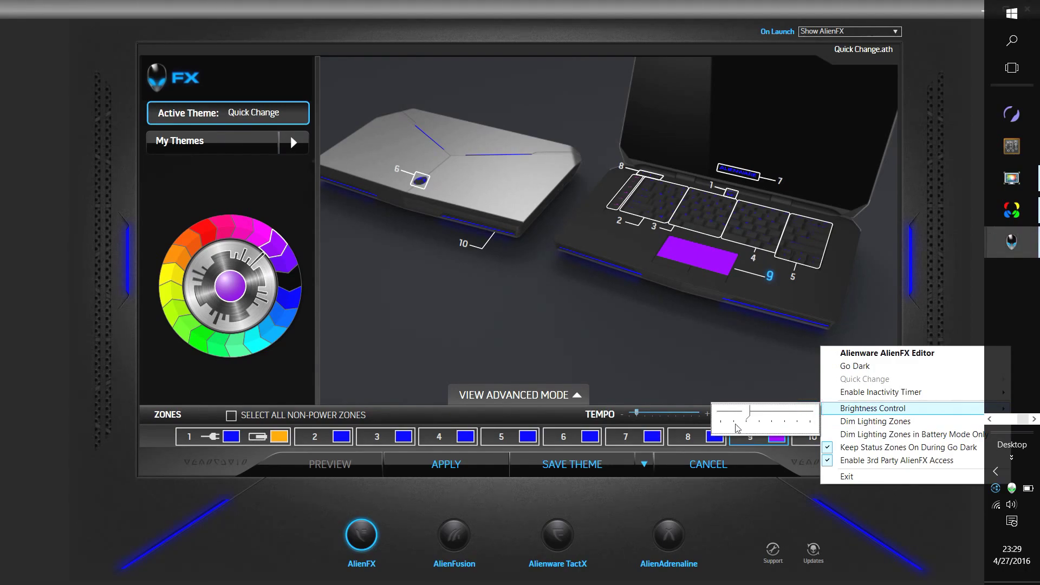
click(569, 323)
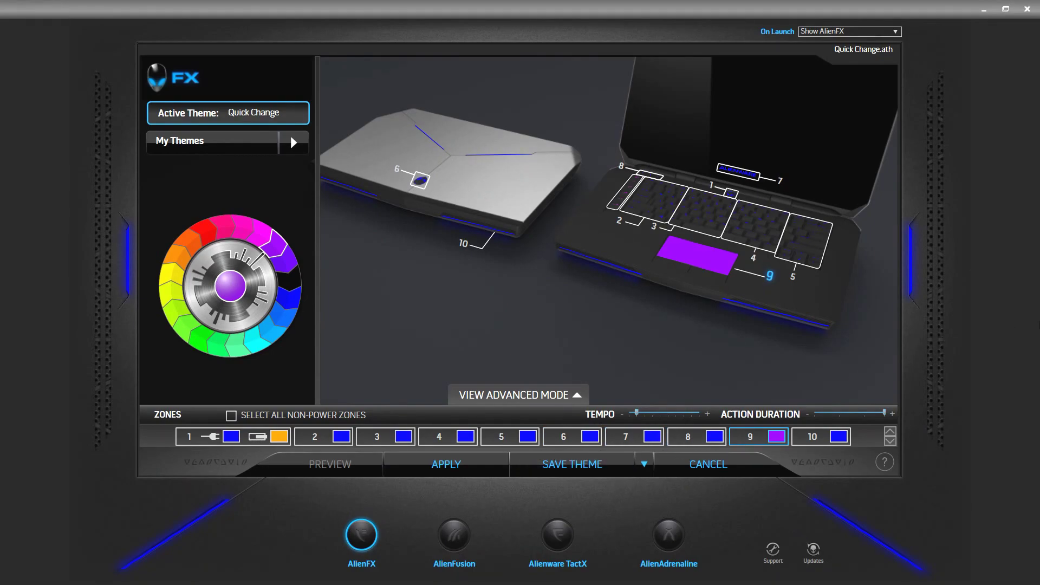
Close the AlienFX editor, answering No to saving the current theme
click(1027, 9)
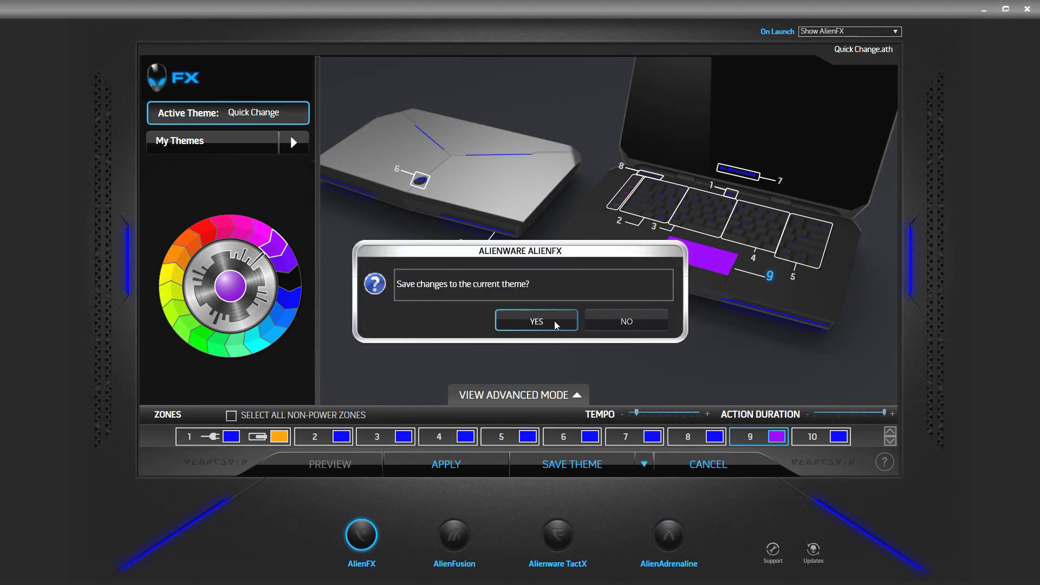
click(616, 319)
mouse_move(1037, 423)
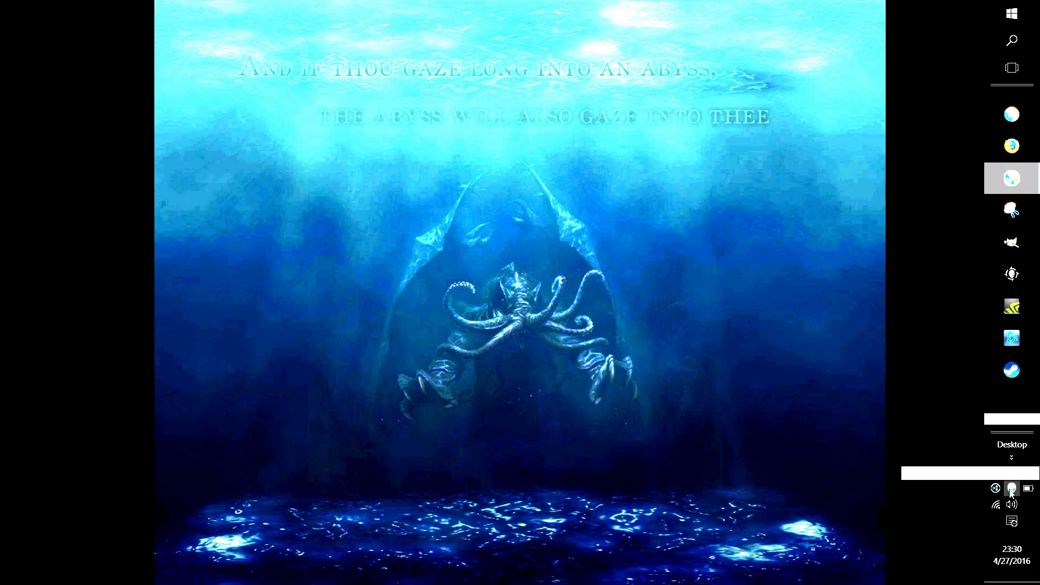
Put the laptop lighting into Go Dark from the AlienFX tray menu
right_click(1011, 491)
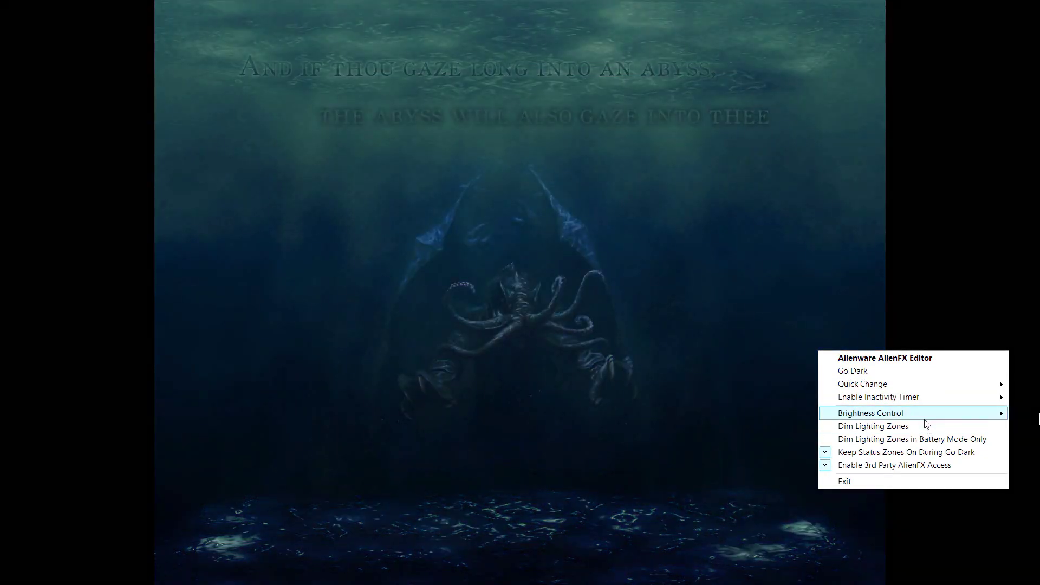
mouse_move(924, 417)
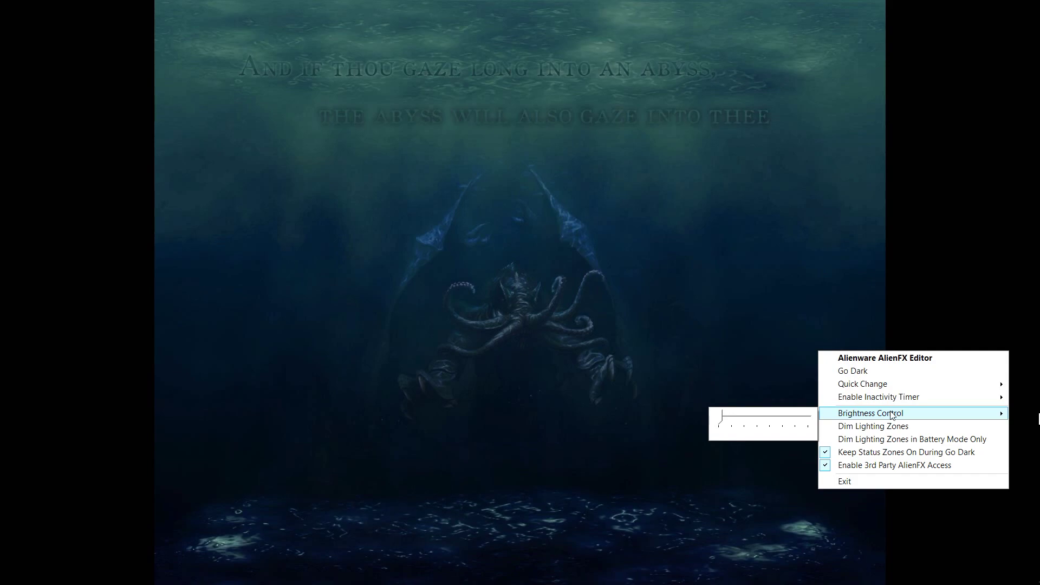
click(871, 372)
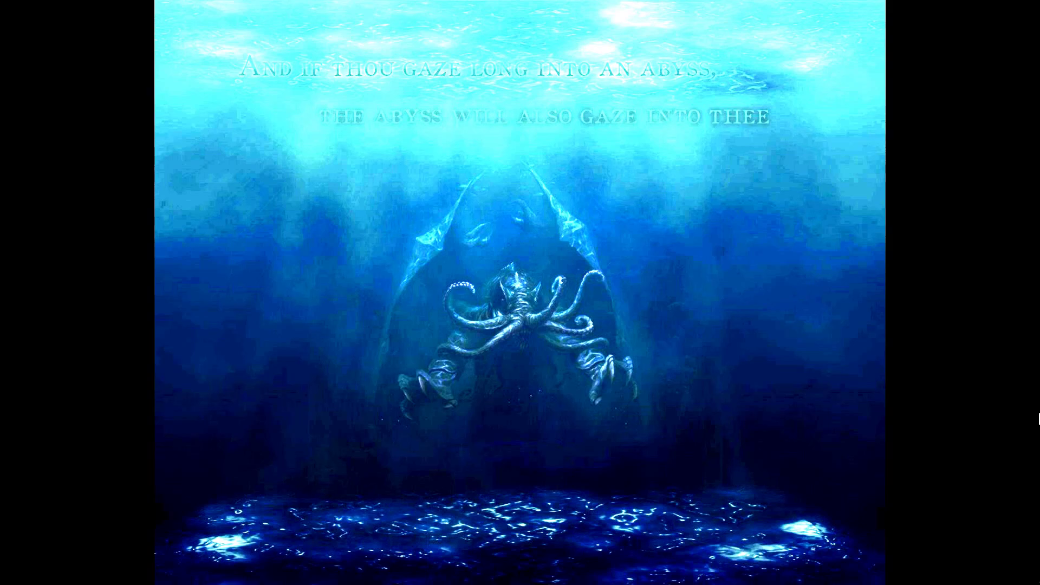
mouse_move(1038, 477)
mouse_move(1037, 336)
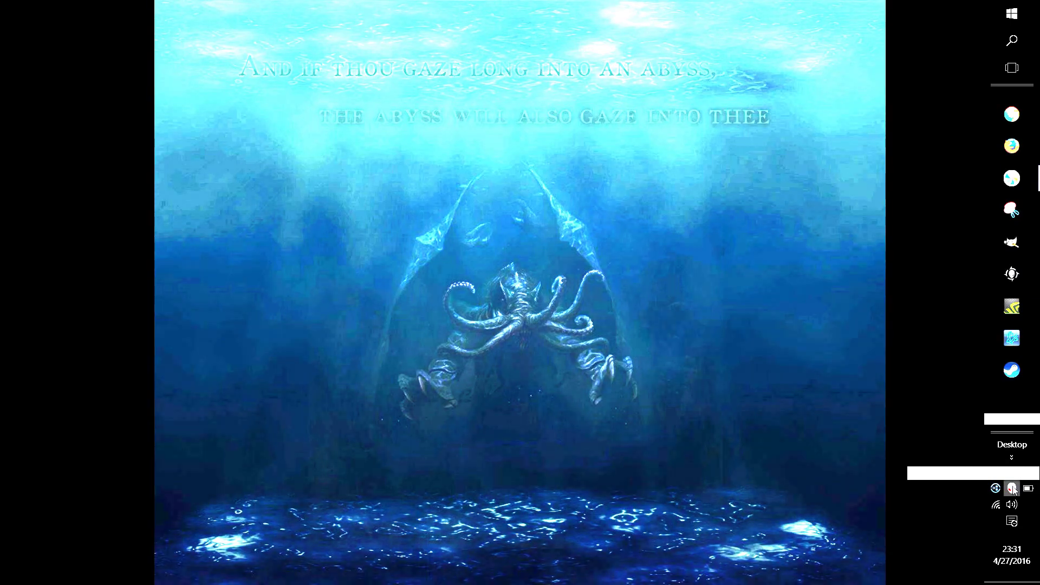
Reopen the AlienFX editor, review the Updates settings, and cancel without changes
right_click(1011, 488)
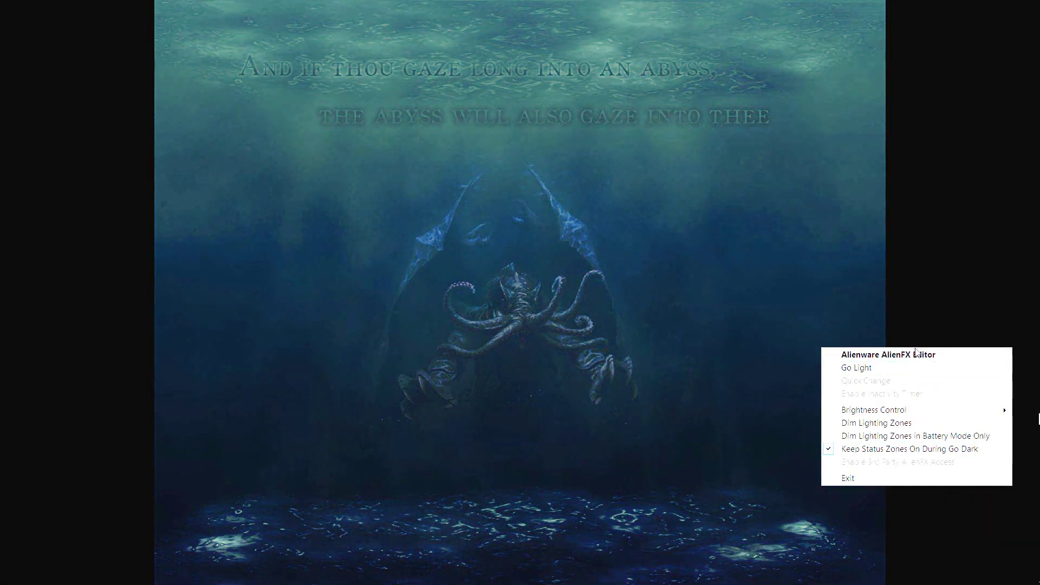
click(916, 355)
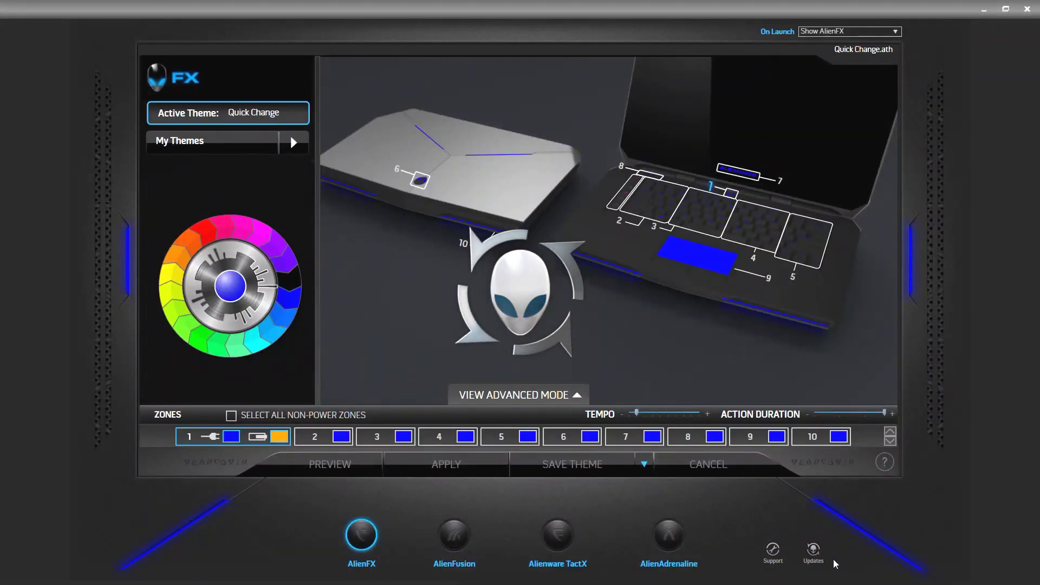
click(813, 555)
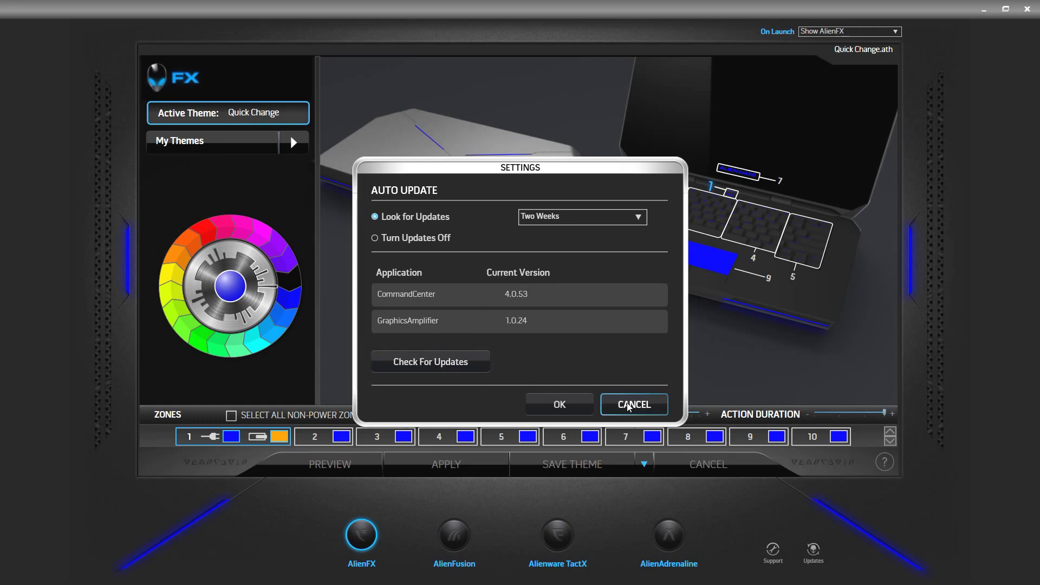
click(572, 402)
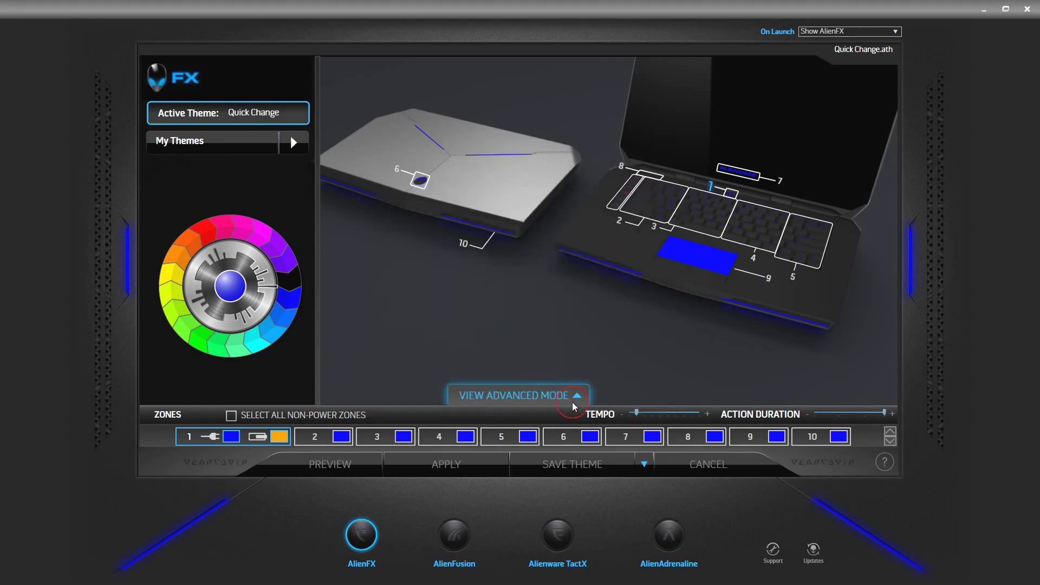